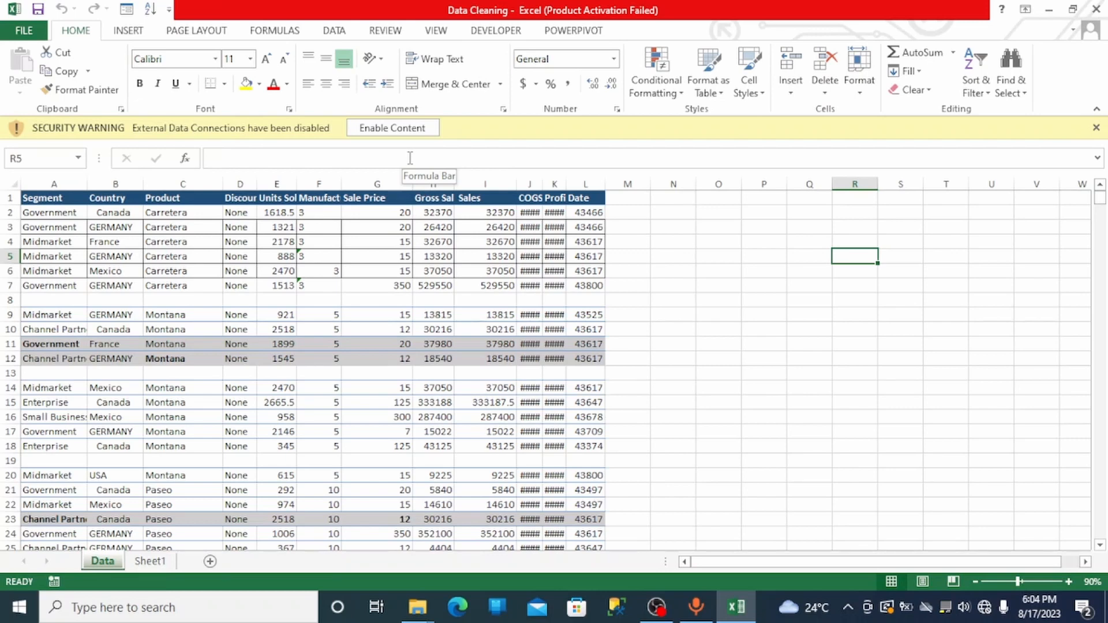
- Enable the workbook's blocked external data content and set the sheet zoom to 110%
{"action": "left_click", "coordinate": [397, 132]}
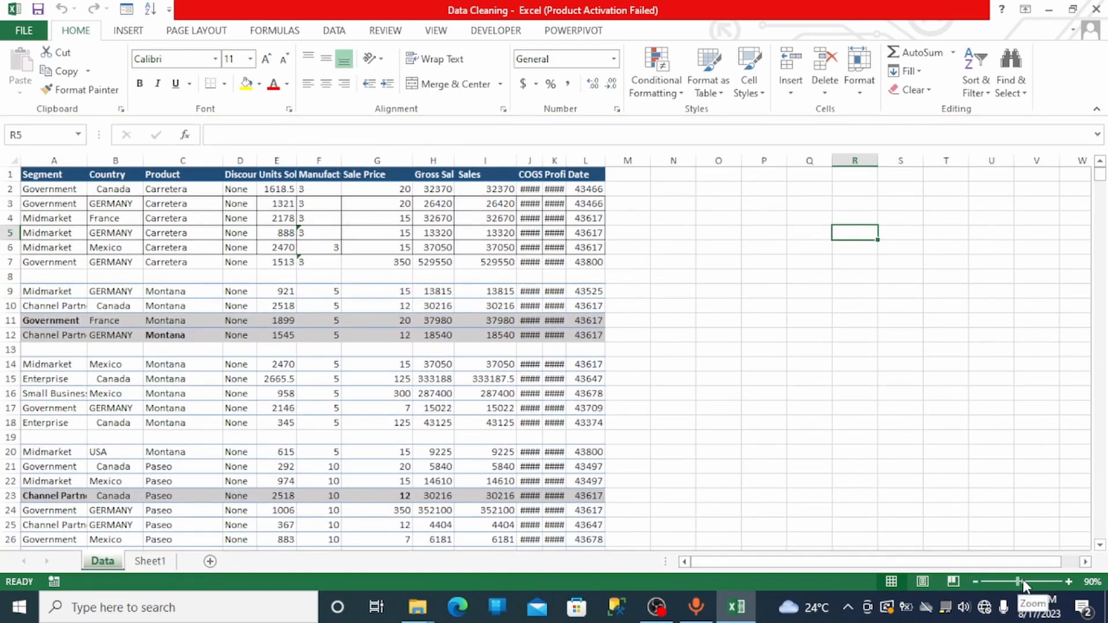
{"action": "left_click_drag", "start_coordinate": [1019, 584], "coordinate": [1023, 584]}
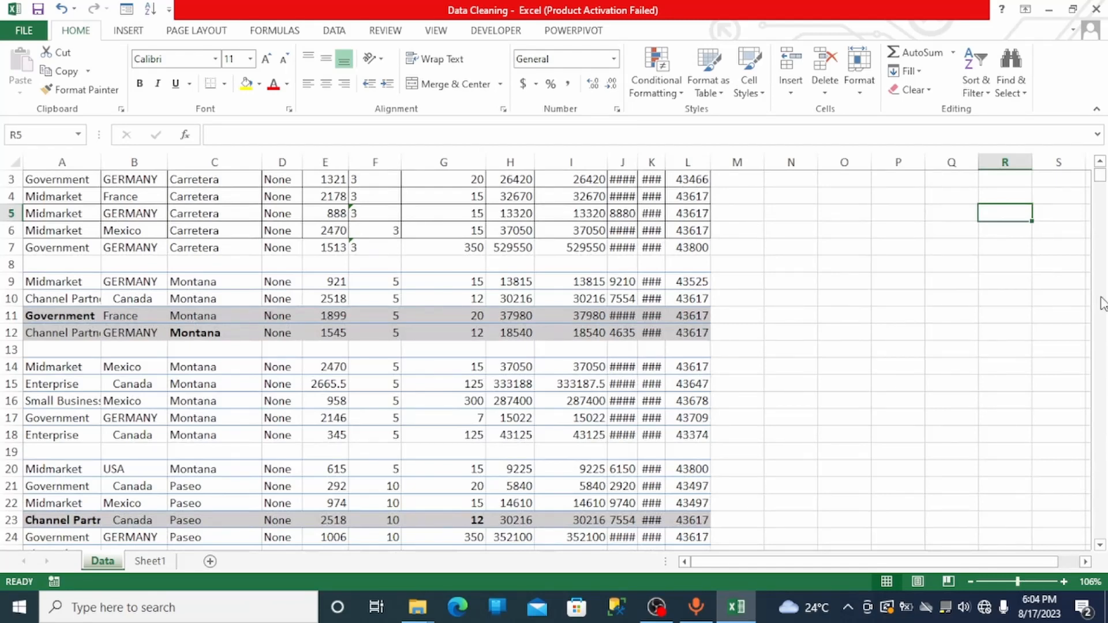
{"action": "left_click", "coordinate": [1100, 164]}
{"action": "left_click", "coordinate": [1100, 164]}
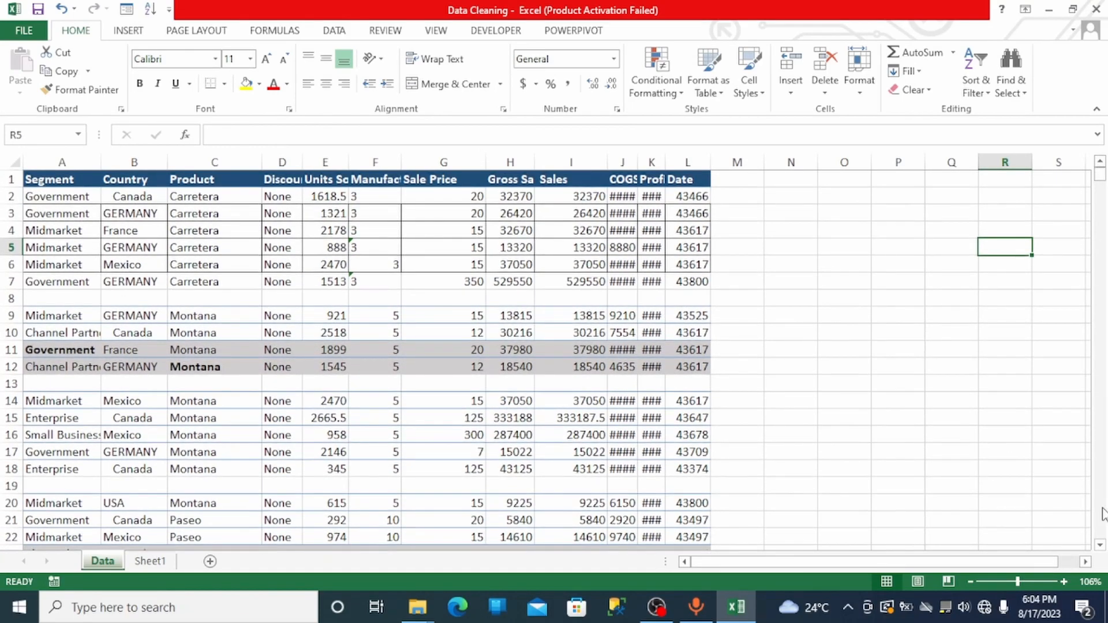
{"action": "left_click", "coordinate": [1063, 581]}
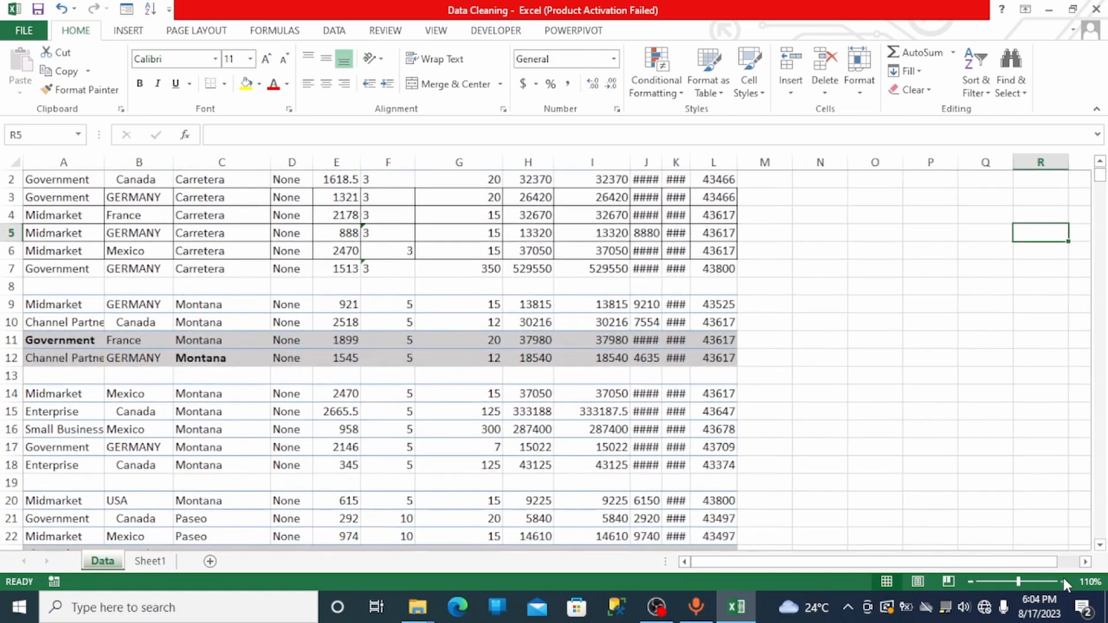
{"action": "left_click", "coordinate": [1100, 164]}
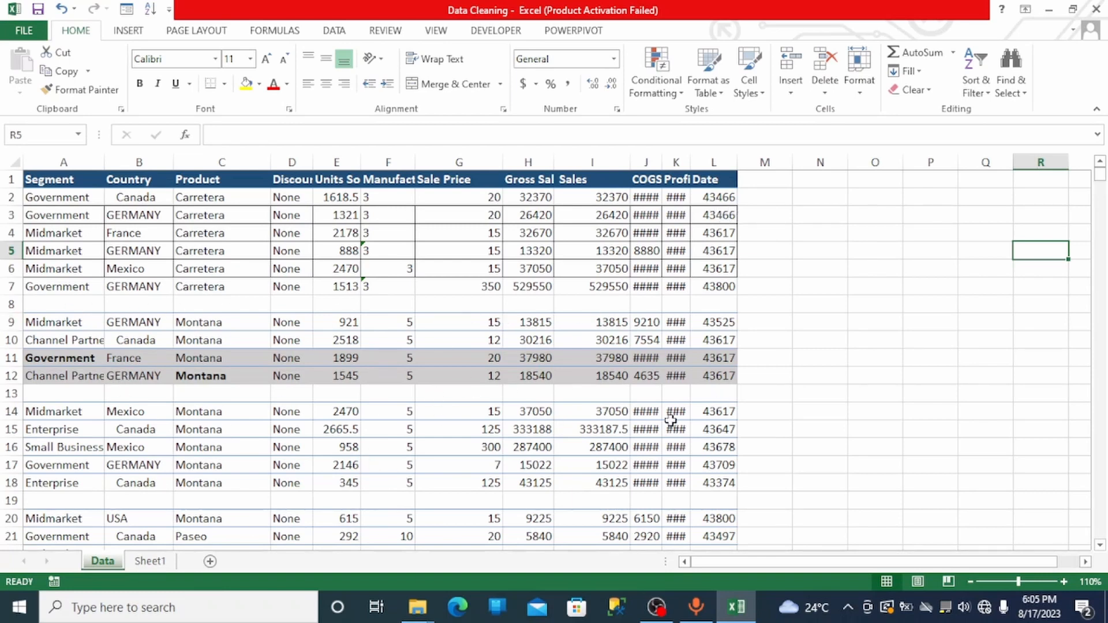
- Widen the COGS, Profit, Discount, Units Sold, Manufacturing Price and Gross Sales columns so their headers and values fit
{"action": "left_click_drag", "start_coordinate": [1100, 364], "coordinate": [1103, 177]}
{"action": "left_click_drag", "start_coordinate": [1103, 180], "coordinate": [1103, 177]}
{"action": "left_click_drag", "start_coordinate": [658, 167], "coordinate": [689, 171]}
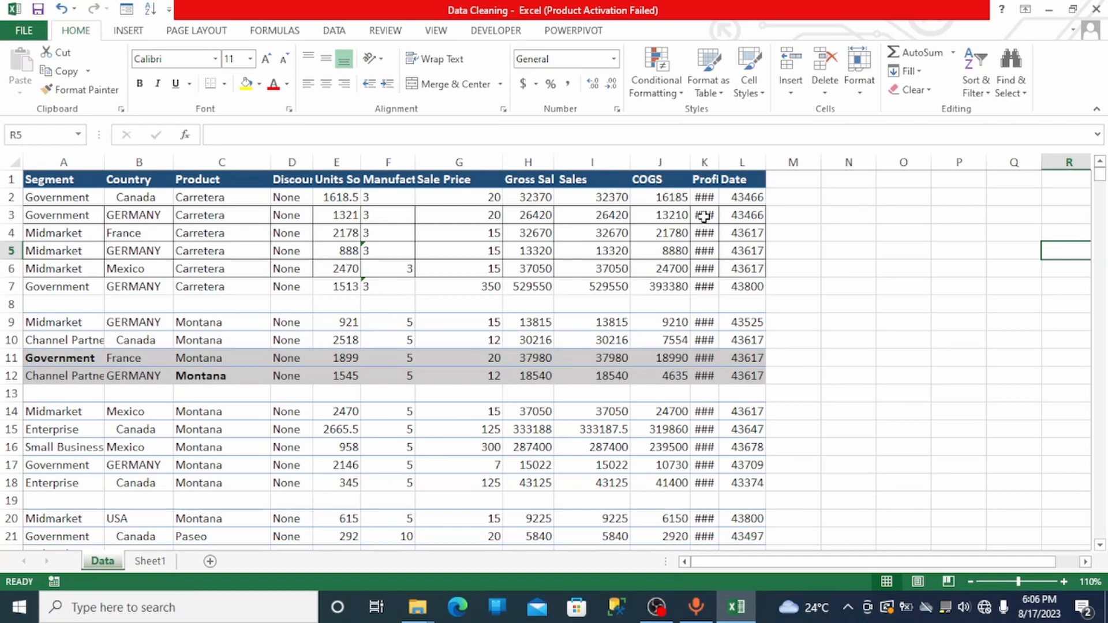
{"action": "left_click_drag", "start_coordinate": [719, 168], "coordinate": [766, 168]}
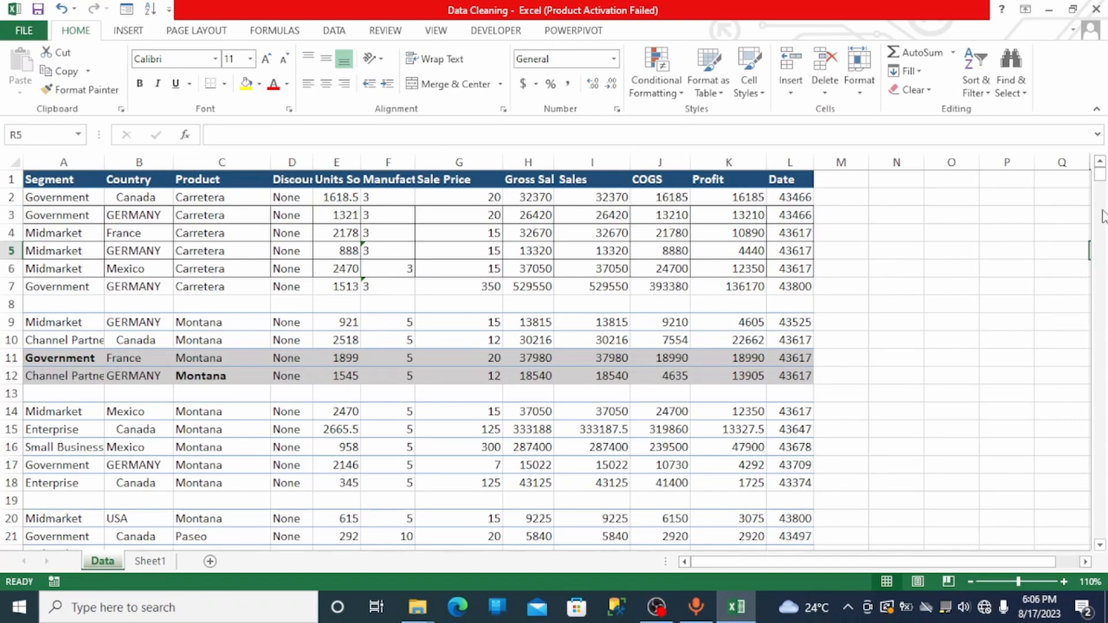
{"action": "left_click_drag", "start_coordinate": [1102, 188], "coordinate": [1101, 164]}
{"action": "left_click_drag", "start_coordinate": [313, 164], "coordinate": [494, 161]}
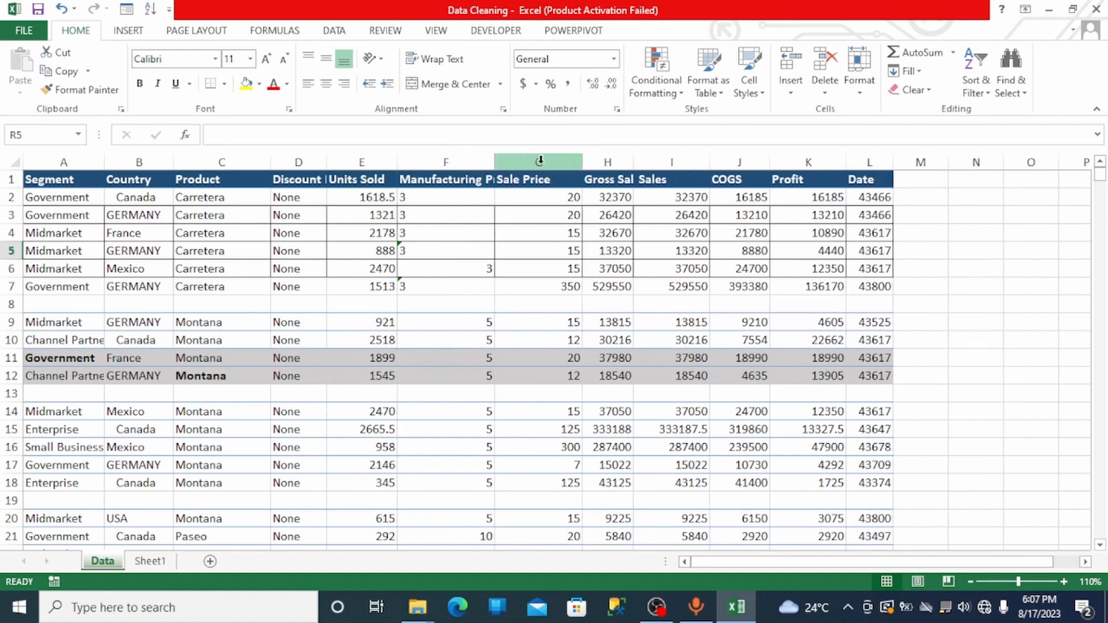
{"action": "left_click_drag", "start_coordinate": [495, 162], "coordinate": [525, 164]}
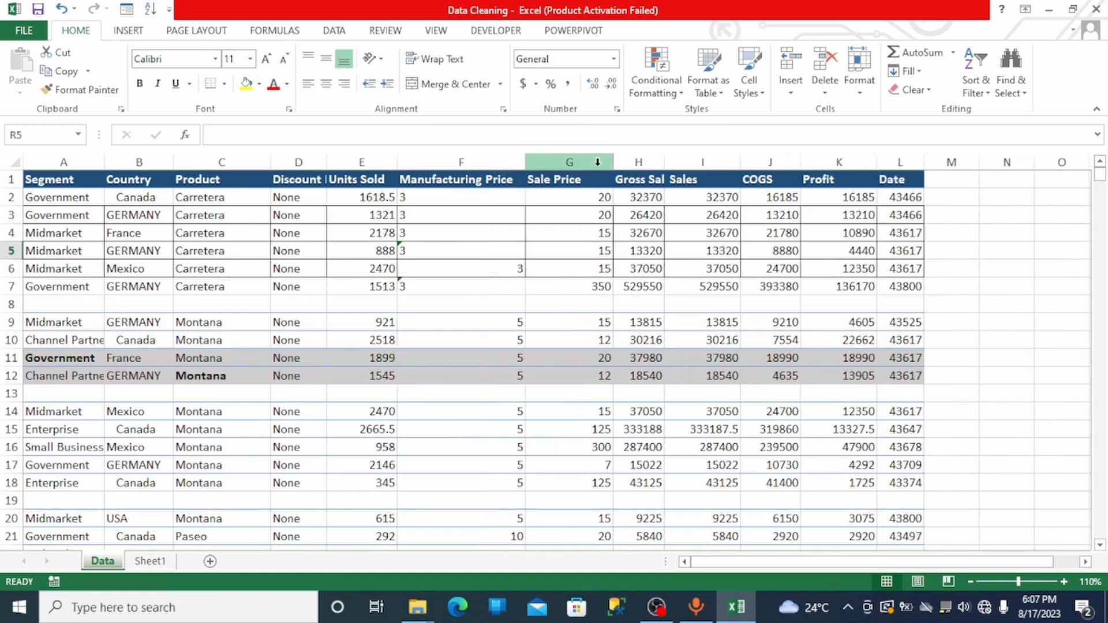
{"action": "left_click_drag", "start_coordinate": [611, 163], "coordinate": [697, 164]}
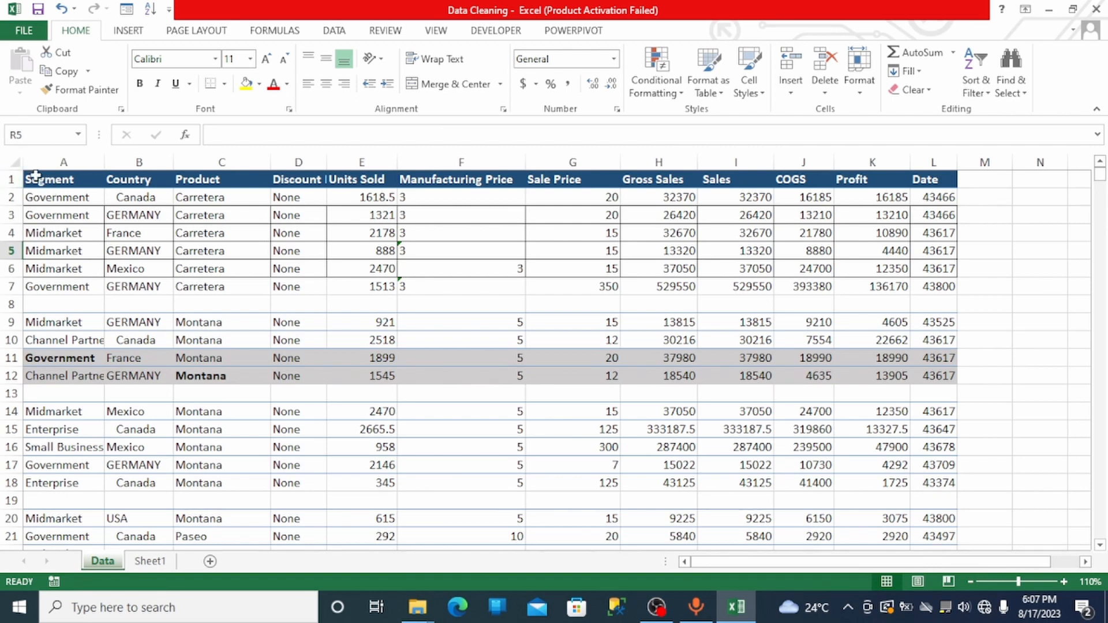
- Remove duplicate rows from the whole data sheet, comparing all columns and treating the first row as headers
{"action": "left_click", "coordinate": [16, 166]}
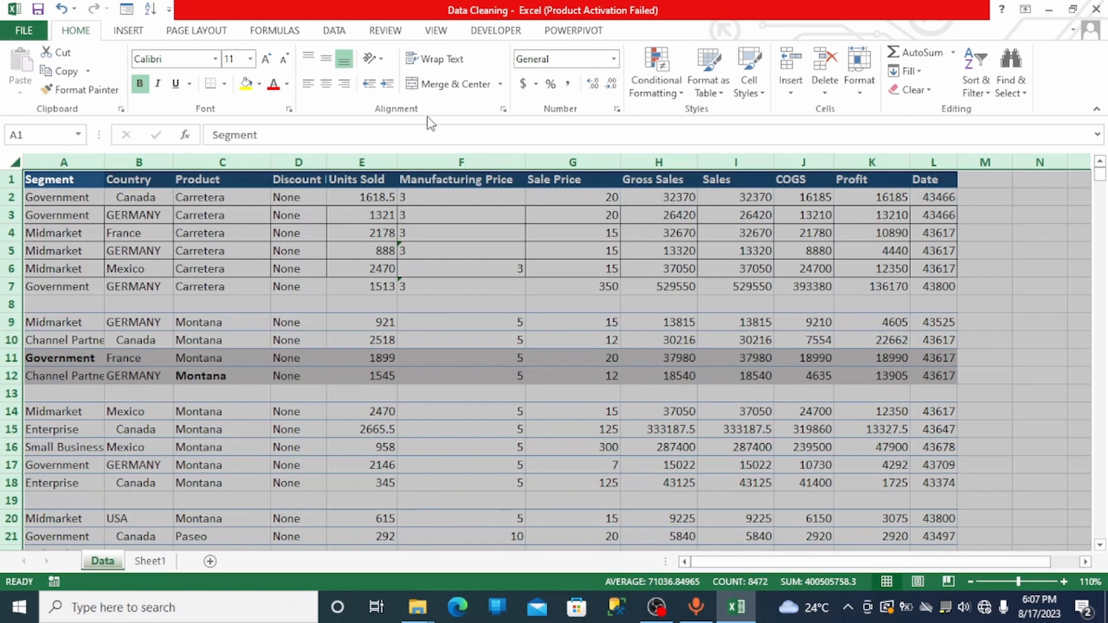
{"action": "left_click", "coordinate": [329, 35]}
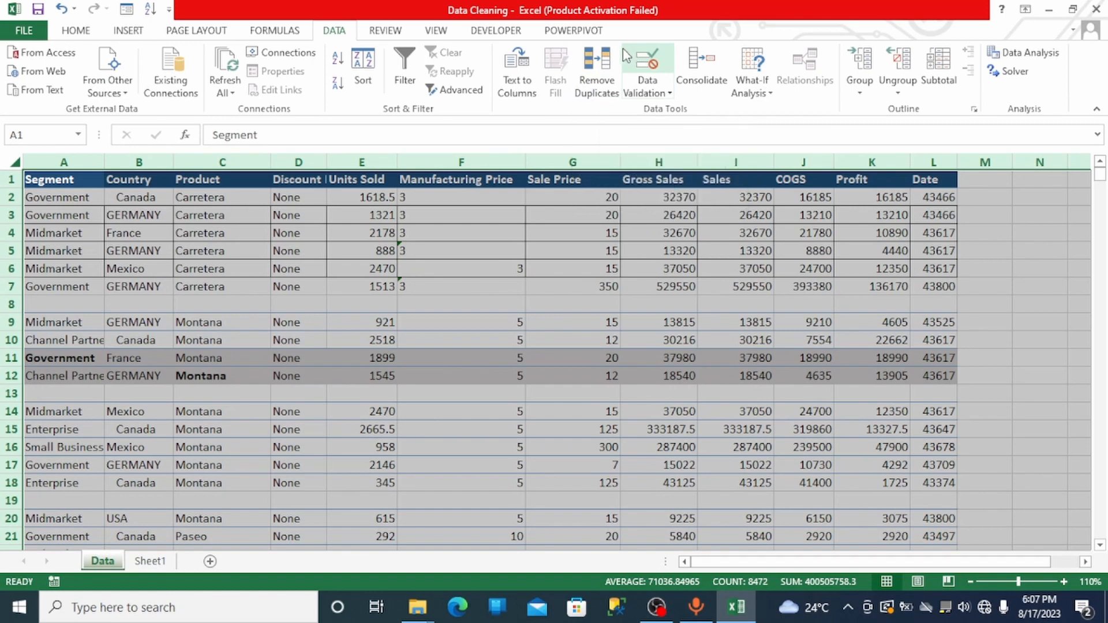
{"action": "left_click", "coordinate": [595, 78]}
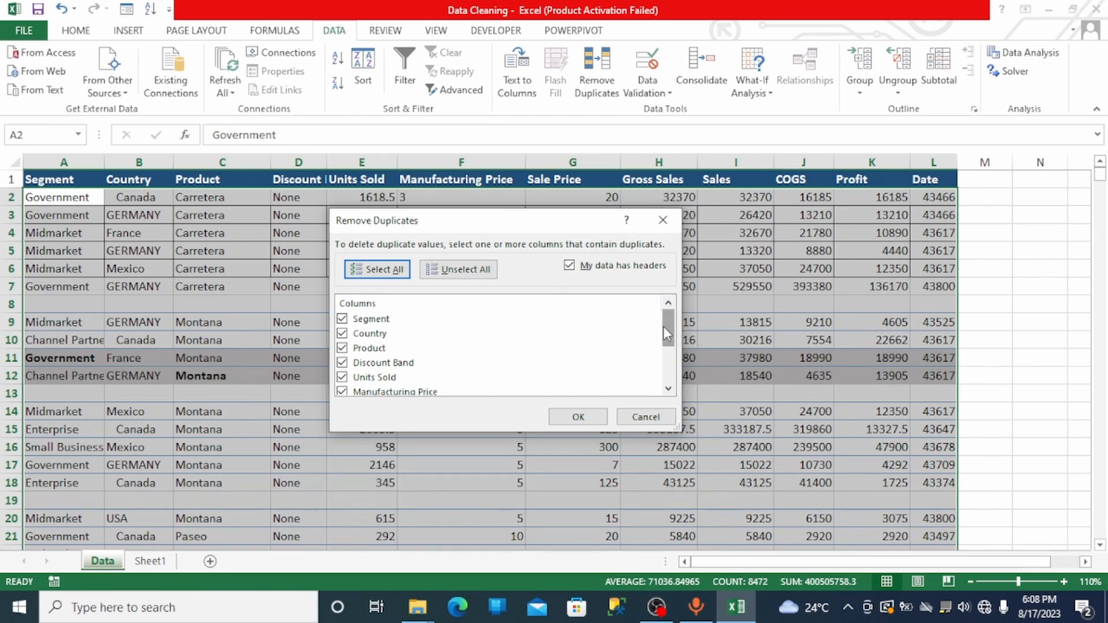
{"action": "left_click_drag", "start_coordinate": [663, 326], "coordinate": [667, 370]}
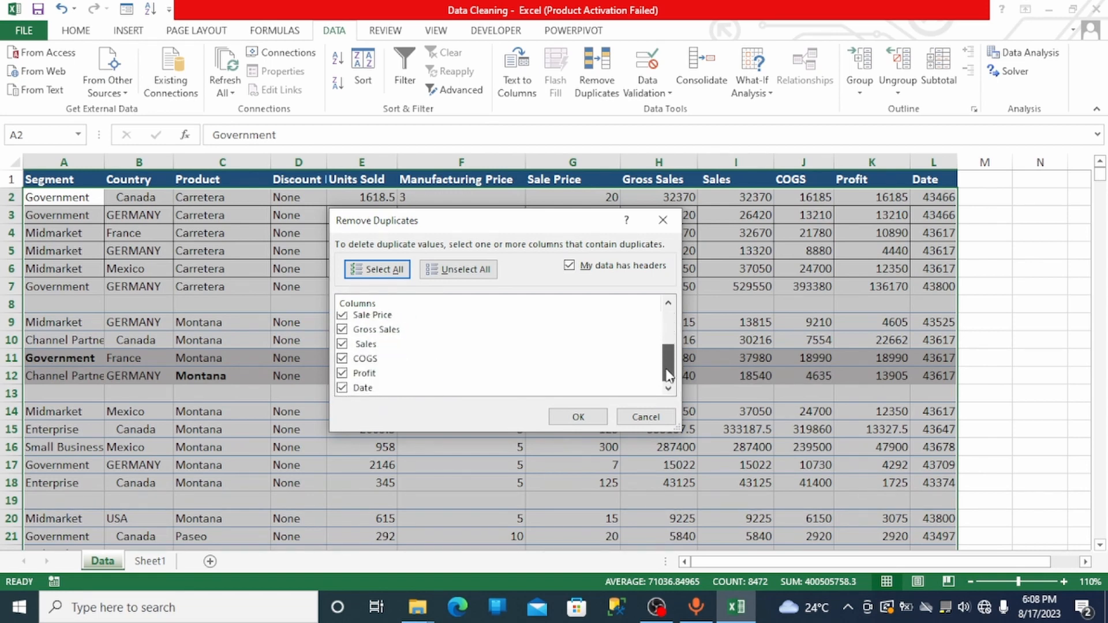
{"action": "left_click", "coordinate": [559, 420]}
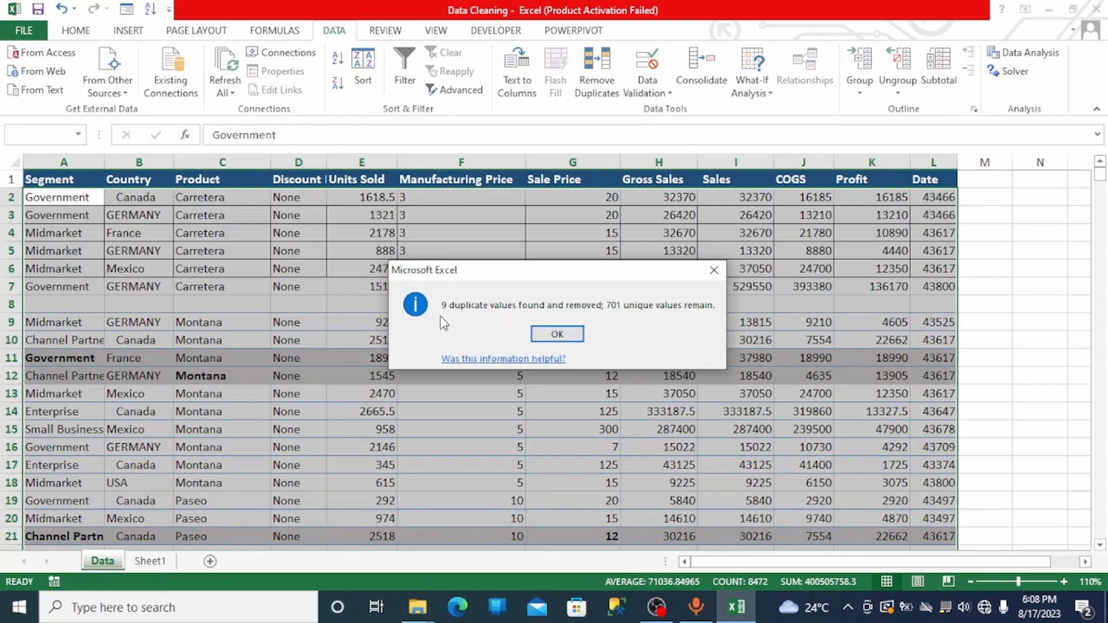
{"action": "left_click", "coordinate": [567, 337]}
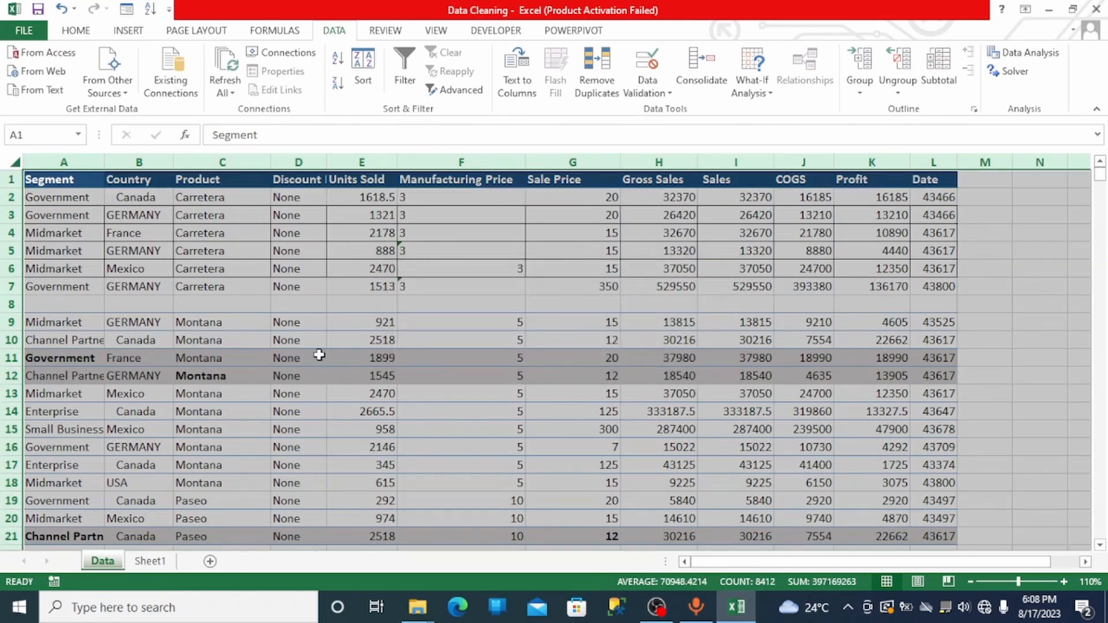
{"action": "left_click", "coordinate": [238, 304]}
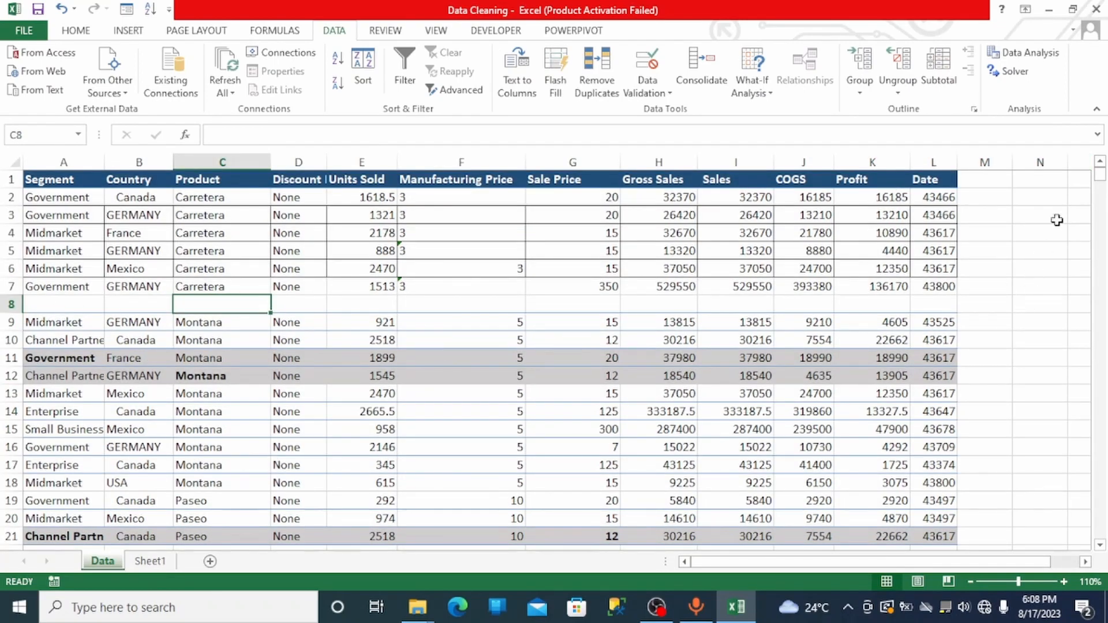
- Select the blank cells in the data with Go To Special and delete the empty row 8
{"action": "left_click_drag", "start_coordinate": [1100, 177], "coordinate": [1100, 128]}
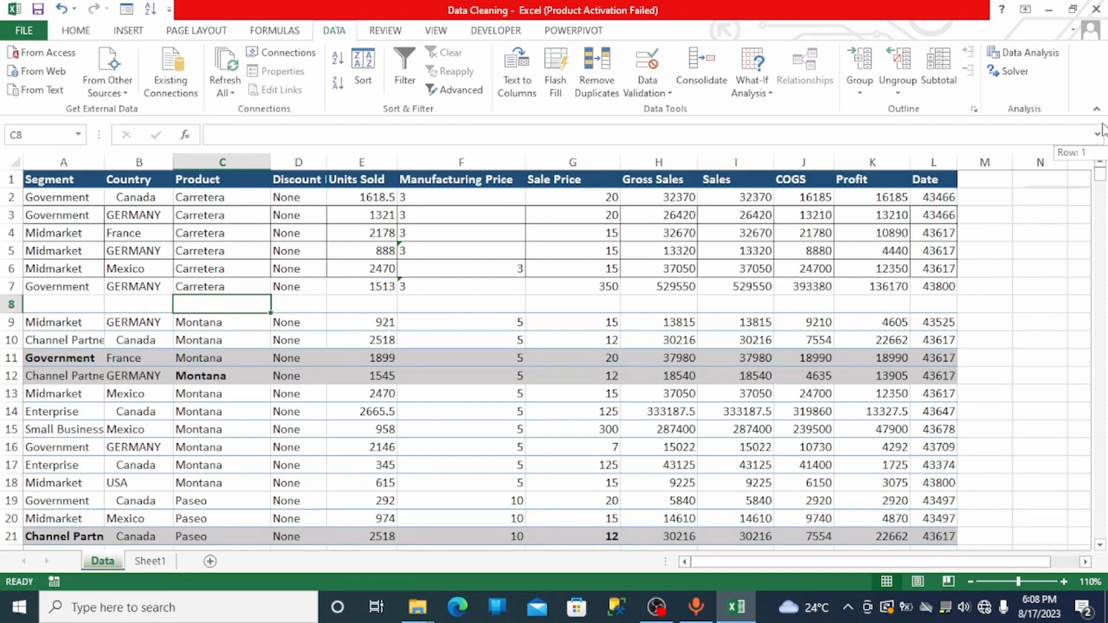
{"action": "mouse_move", "coordinate": [1103, 170]}
{"action": "left_mouse_down"}
{"action": "mouse_move", "coordinate": [1102, 419]}
{"action": "mouse_move", "coordinate": [1101, 183]}
{"action": "left_mouse_up"}
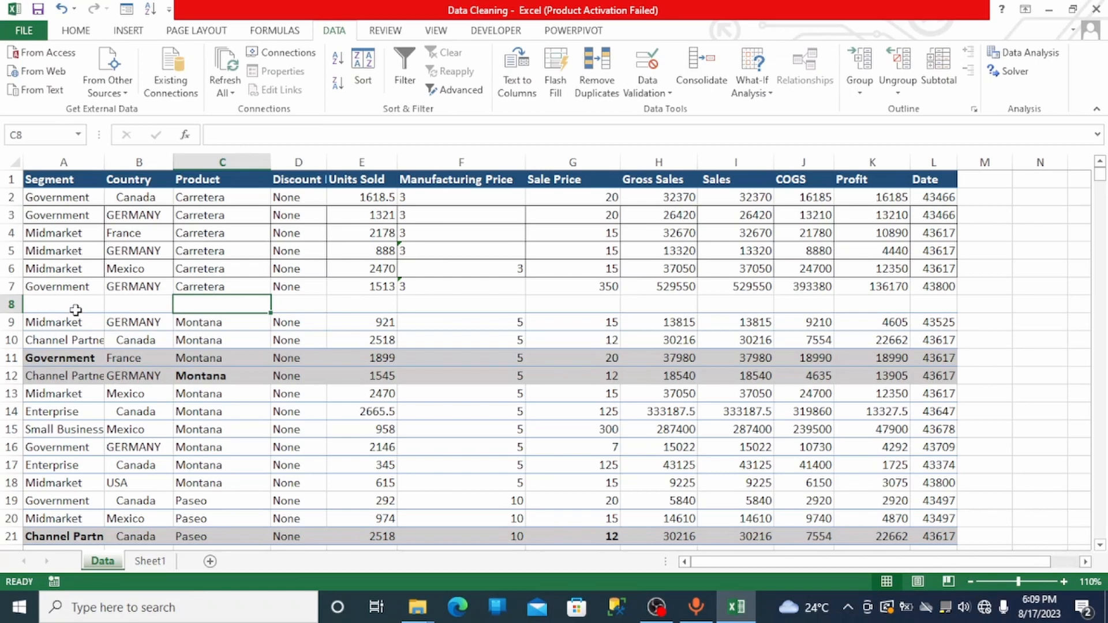
{"action": "left_click", "coordinate": [75, 309]}
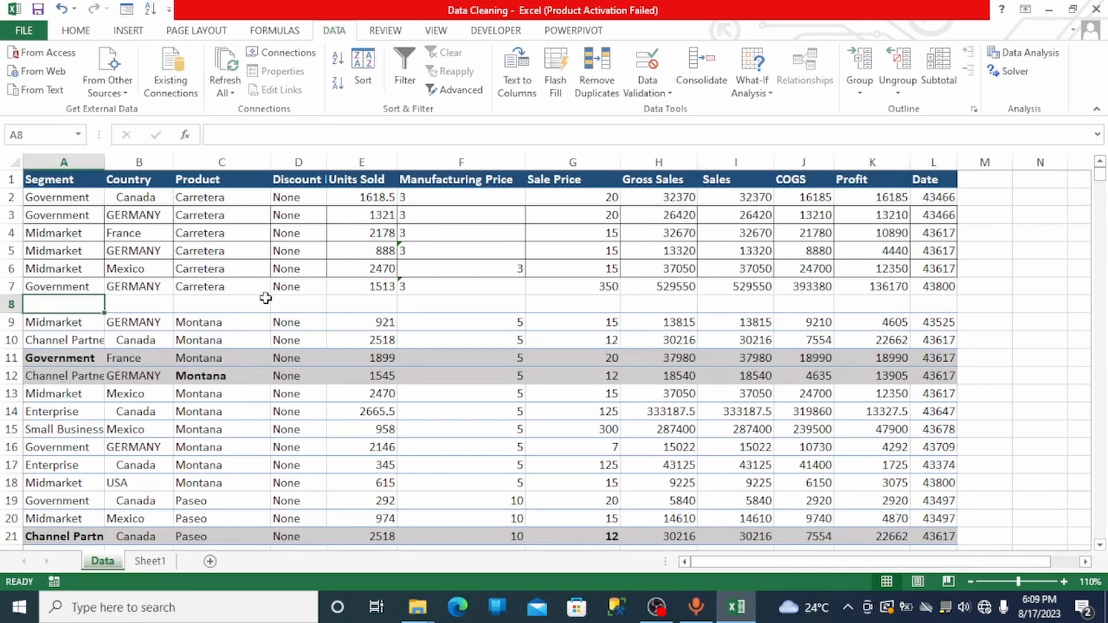
{"action": "left_click", "coordinate": [76, 30]}
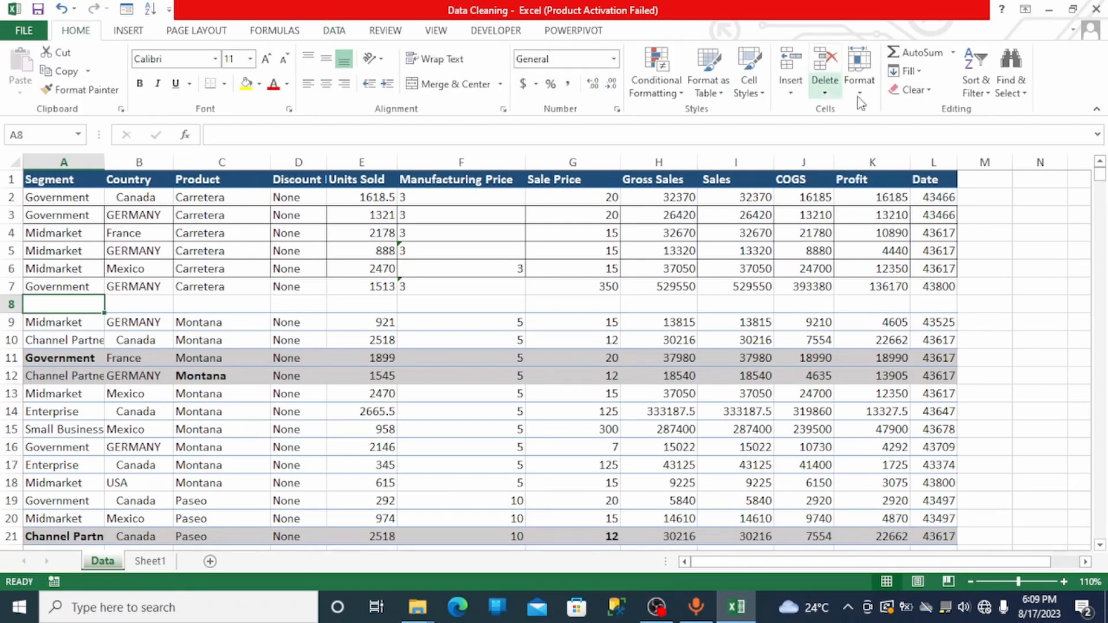
{"action": "left_click", "coordinate": [1018, 100]}
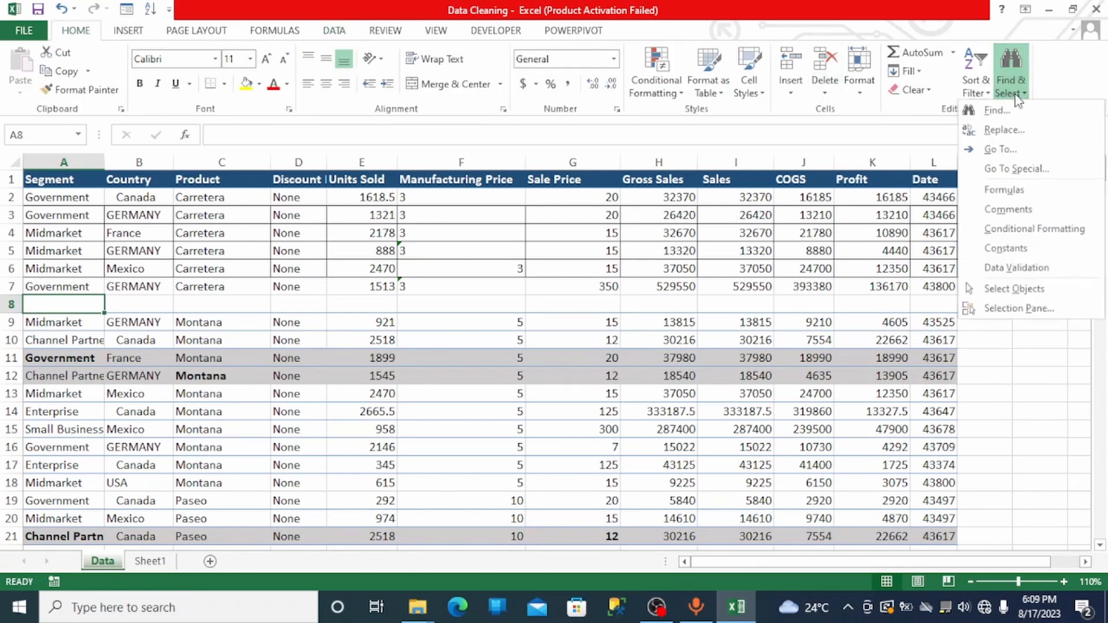
{"action": "left_click", "coordinate": [1008, 176]}
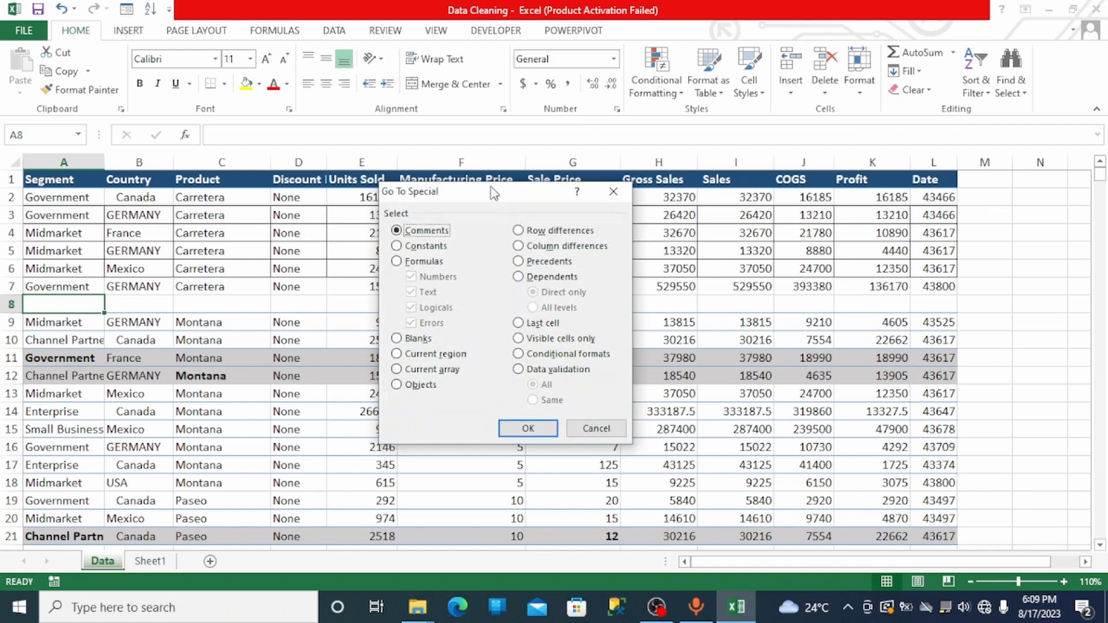
{"action": "left_click_drag", "start_coordinate": [494, 193], "coordinate": [659, 65]}
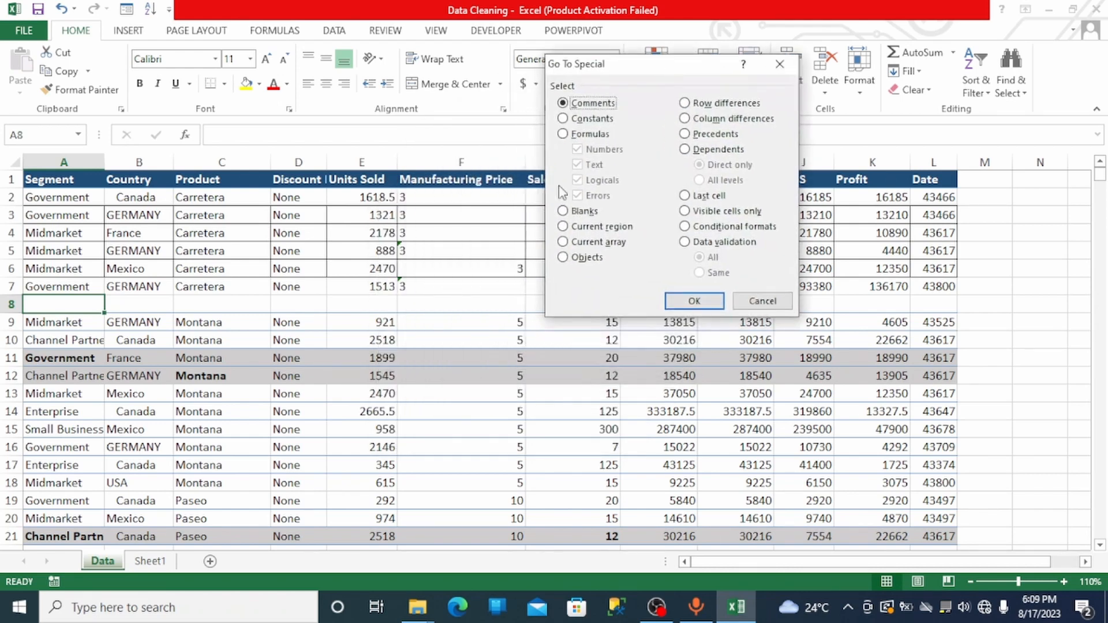
{"action": "left_click", "coordinate": [563, 211]}
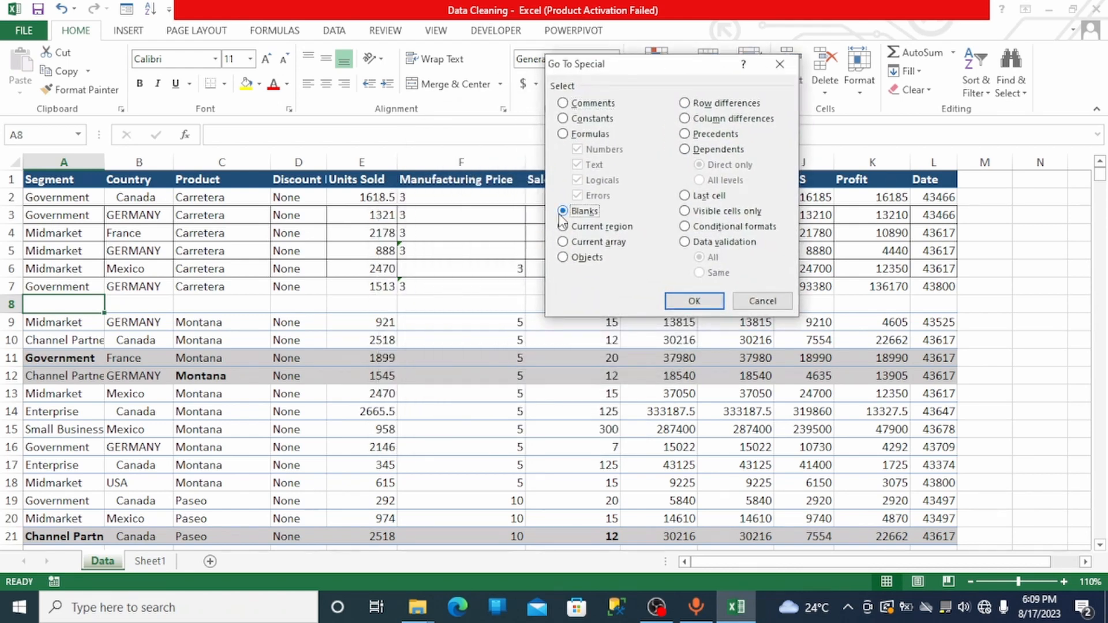
{"action": "left_click", "coordinate": [687, 300]}
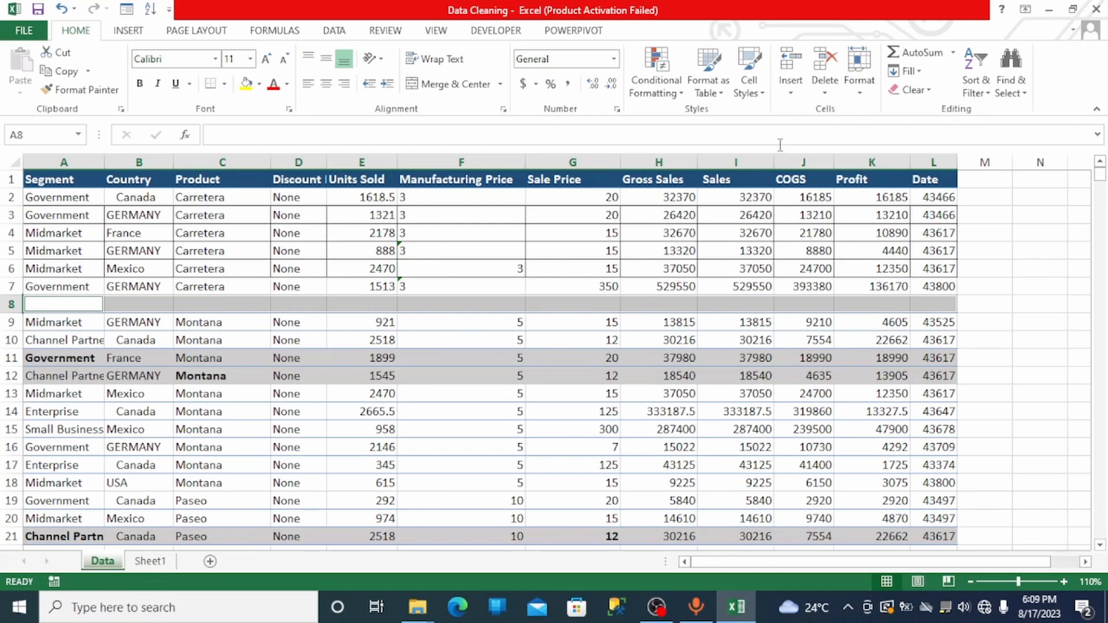
{"action": "left_click", "coordinate": [827, 69]}
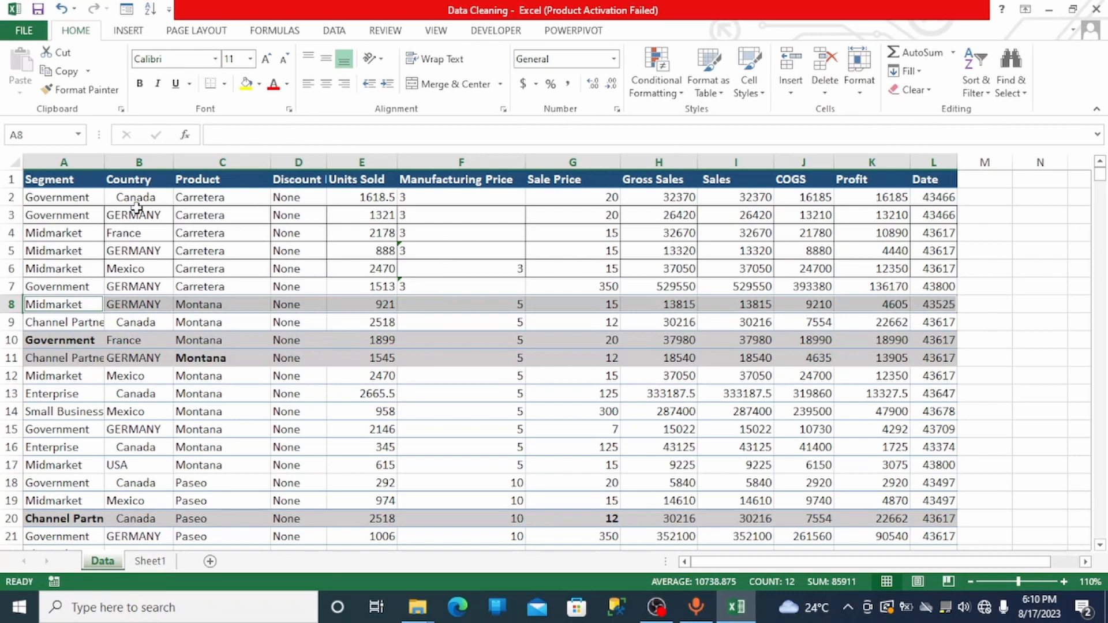
- Remove the bold formatting from the entire Segment column
{"action": "left_click", "coordinate": [79, 162]}
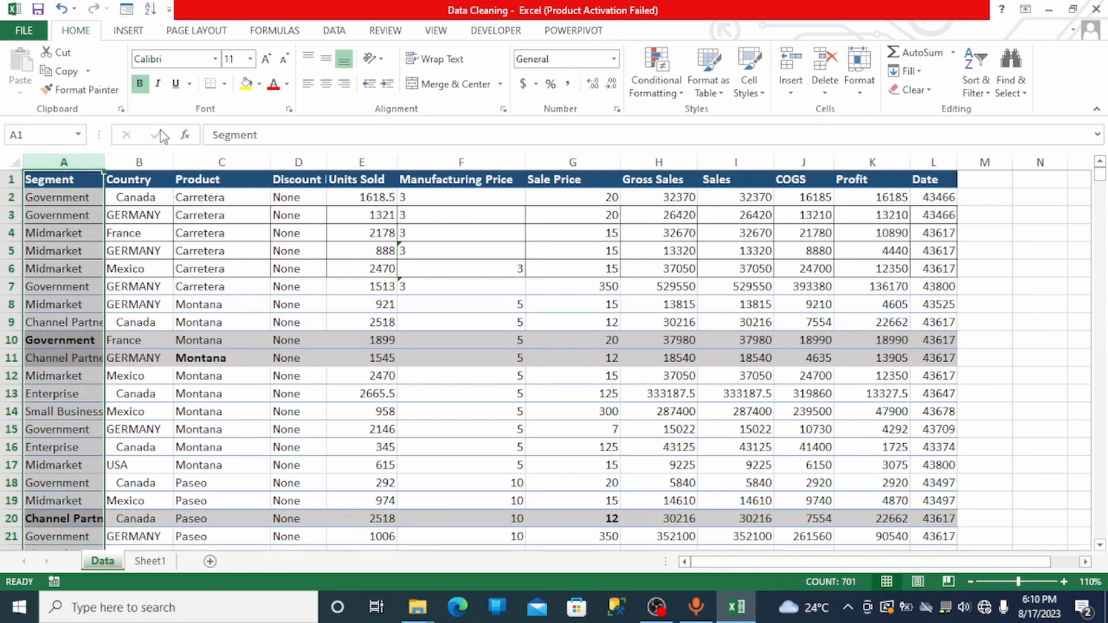
{"action": "left_click", "coordinate": [139, 84]}
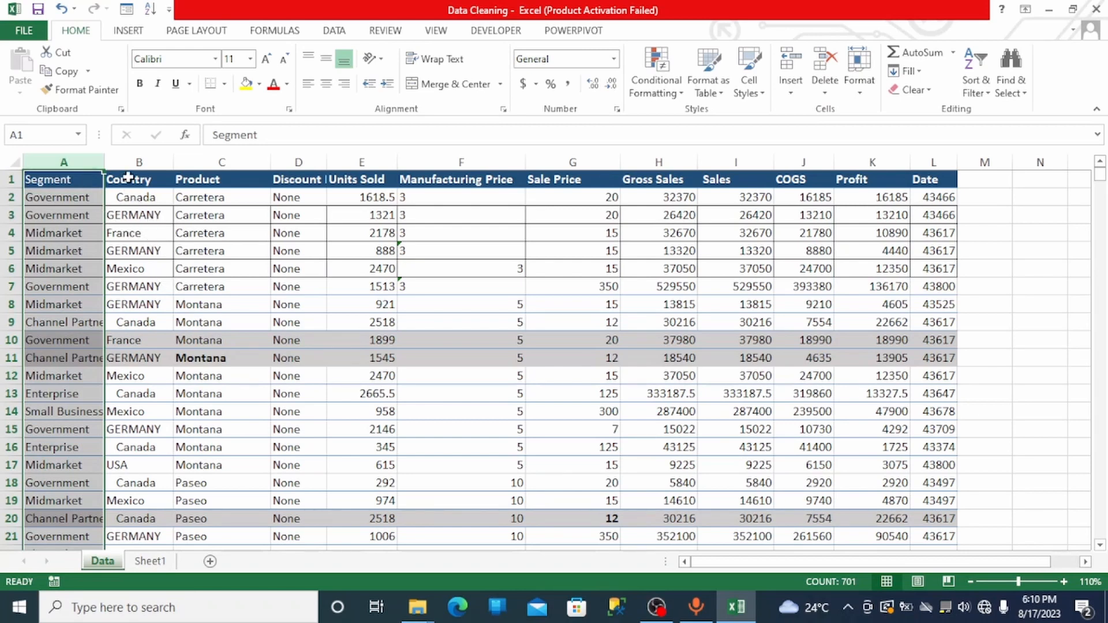
- Insert an empty column between the Country and Product columns
{"action": "left_click", "coordinate": [141, 162]}
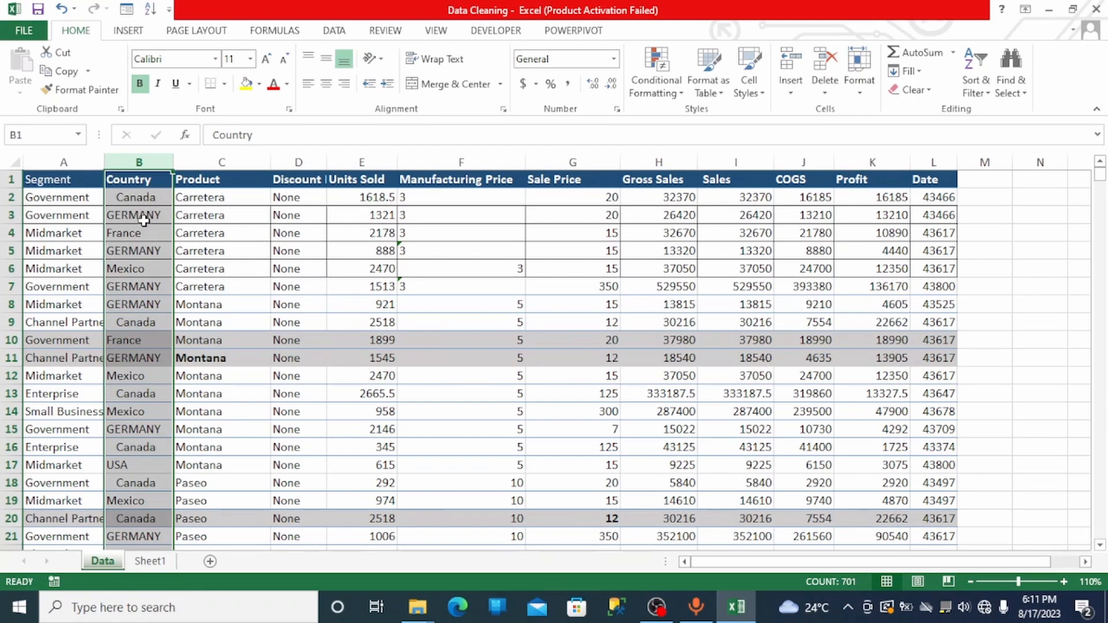
{"action": "left_click", "coordinate": [206, 167]}
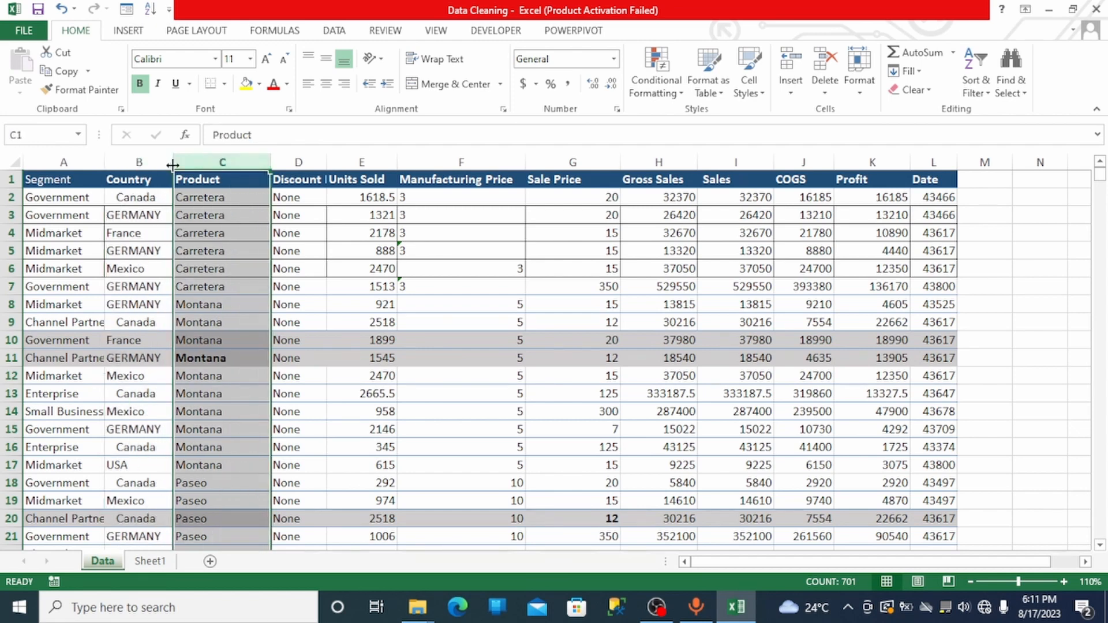
{"action": "right_click", "coordinate": [189, 162]}
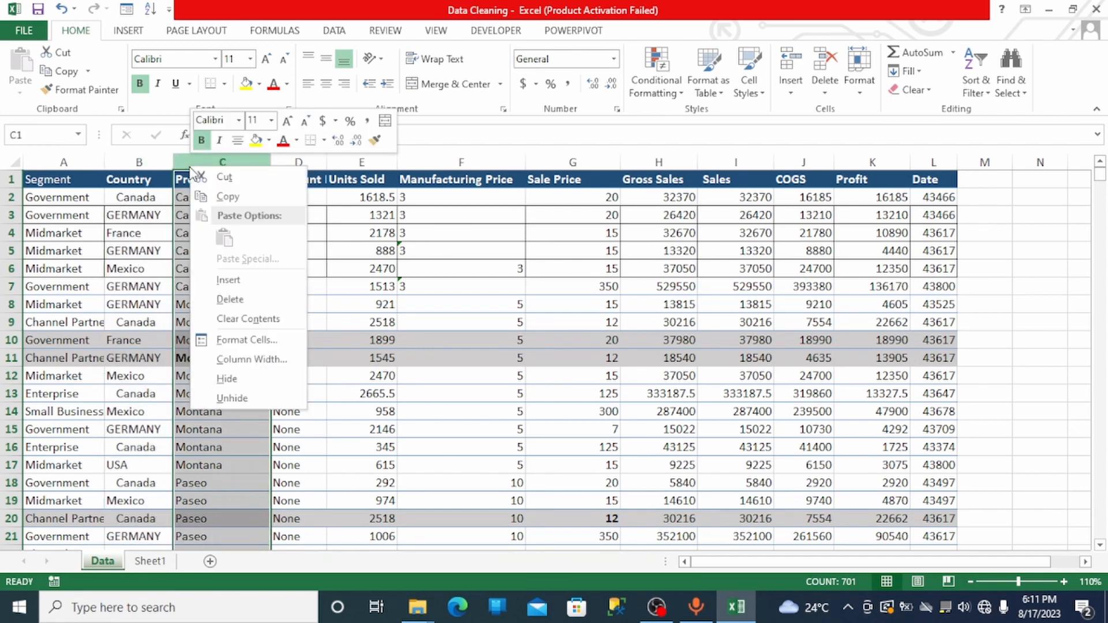
{"action": "left_click", "coordinate": [227, 282]}
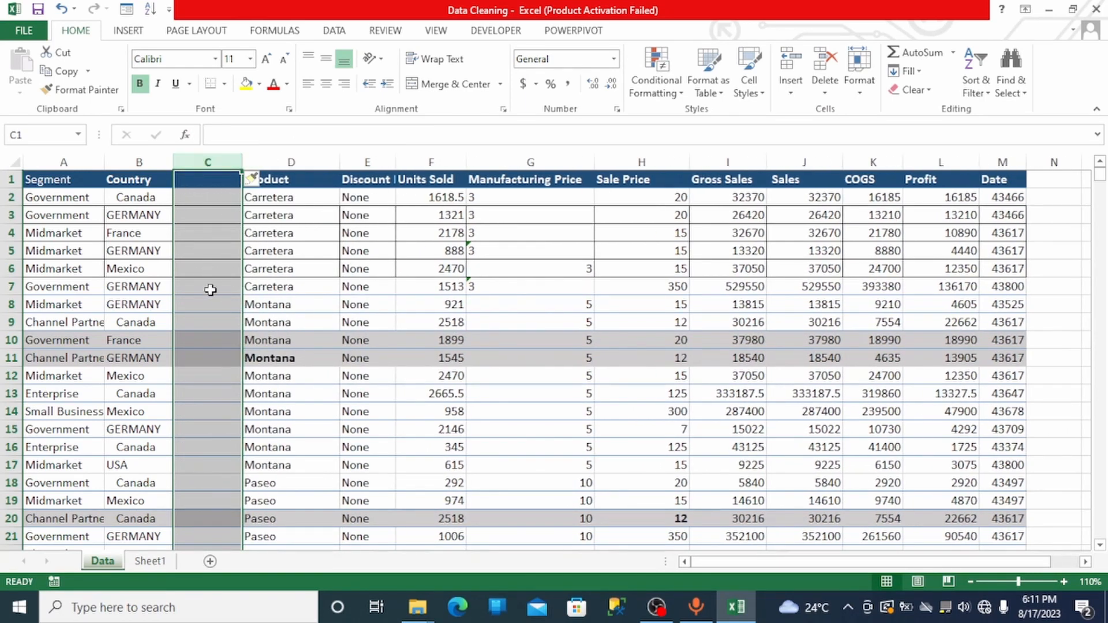
- Enter the formula =TRIM(B2) in C2 of the empty column beside Country and fill it down to the last data row
{"action": "left_click", "coordinate": [186, 201]}
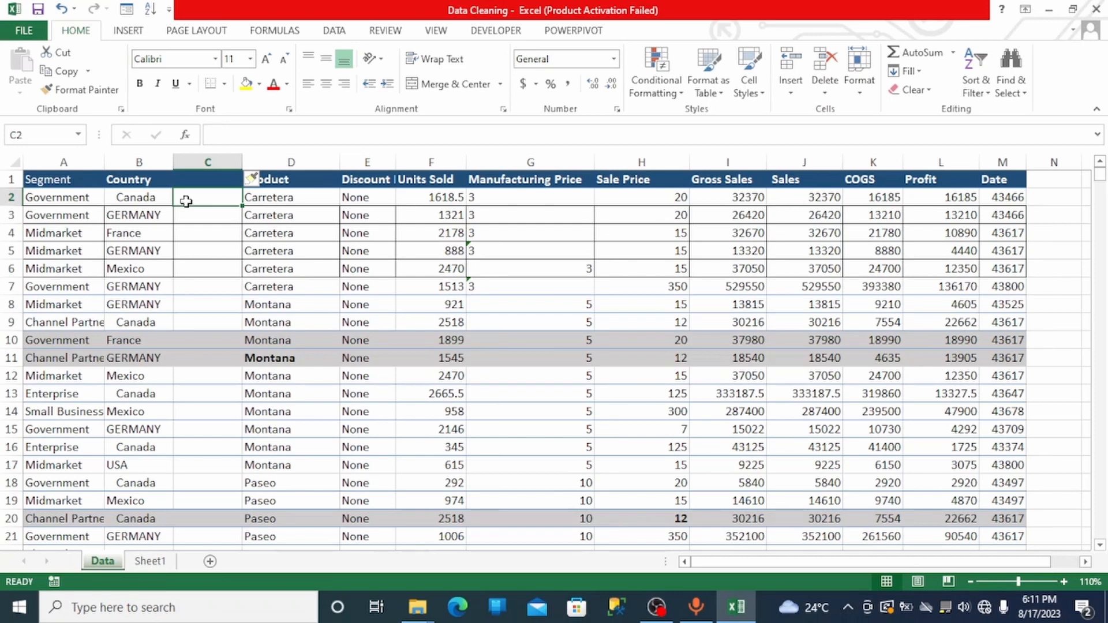
{"action": "type", "text": "="}
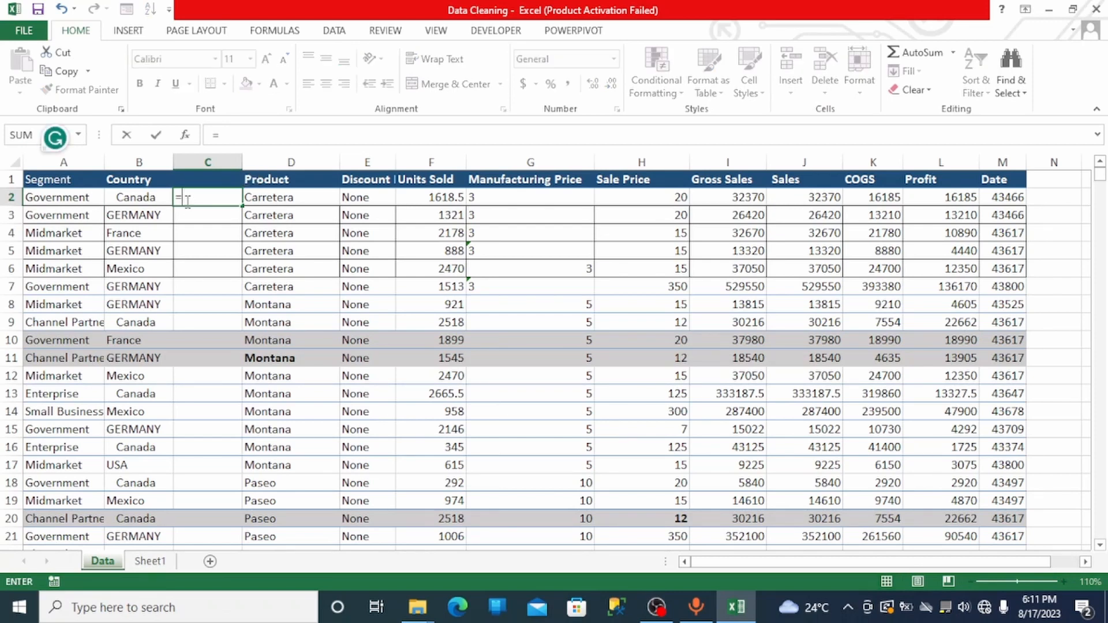
{"action": "type", "text": "TR"}
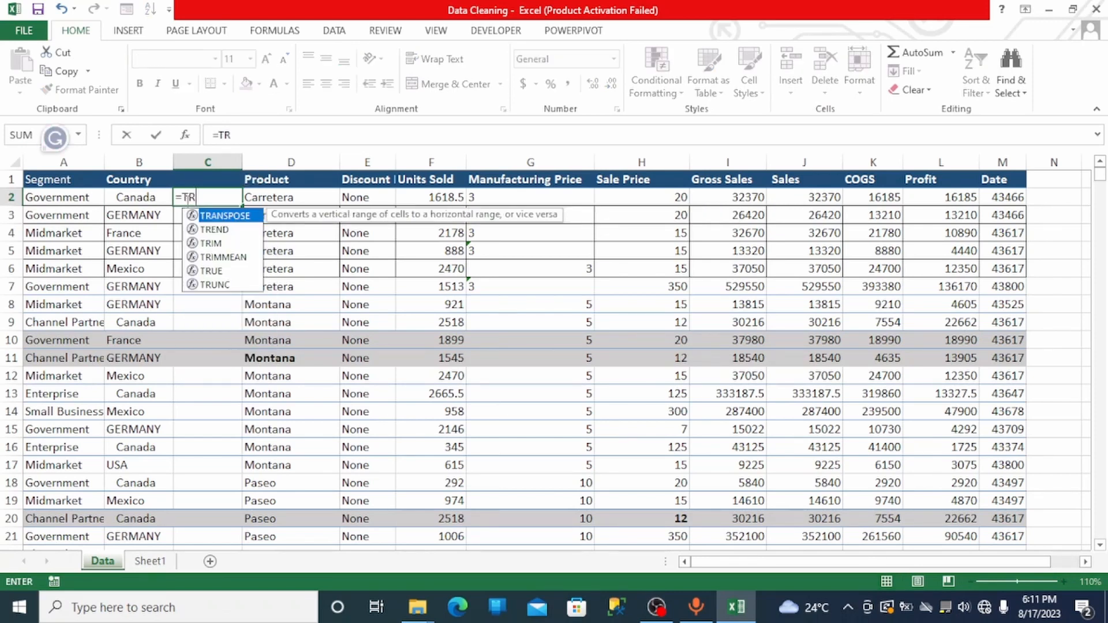
{"action": "left_click", "coordinate": [202, 243]}
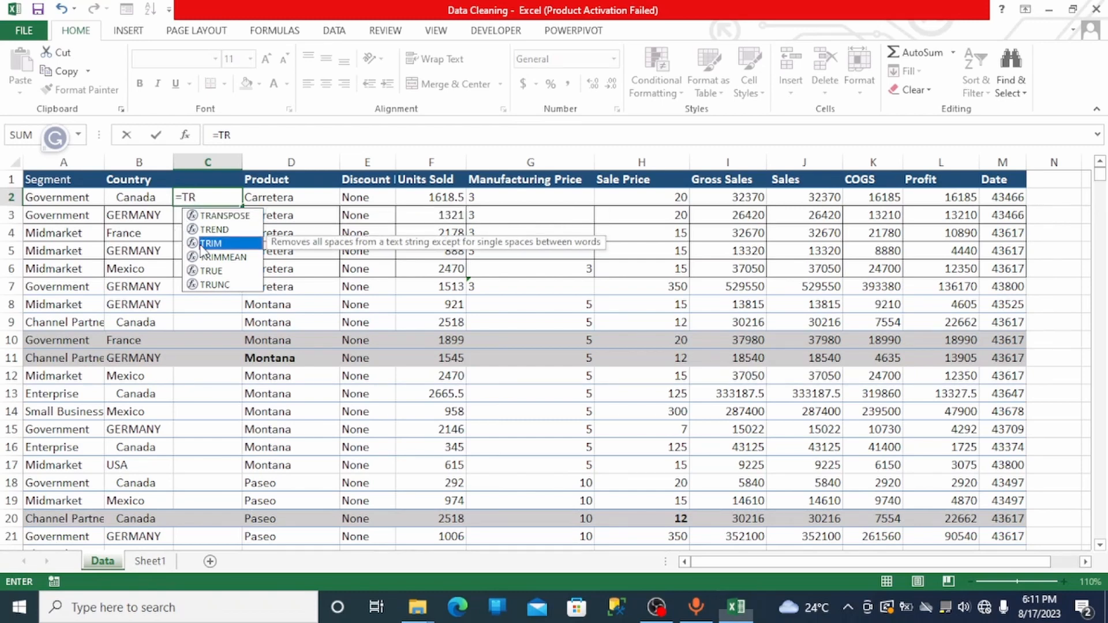
{"action": "double_click", "coordinate": [202, 243]}
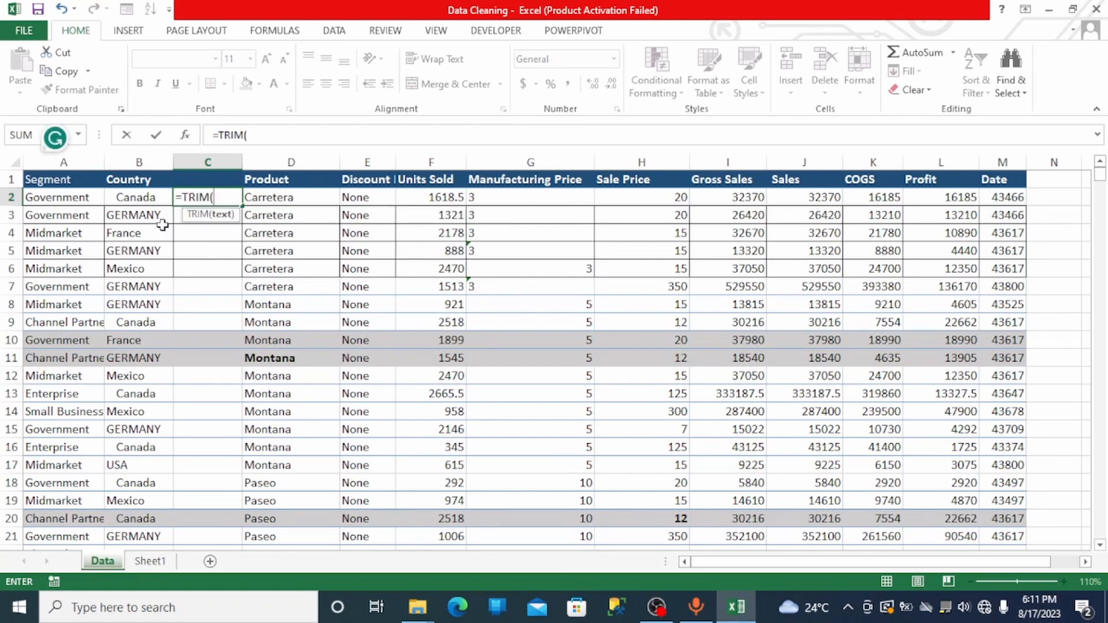
{"action": "left_click", "coordinate": [142, 202]}
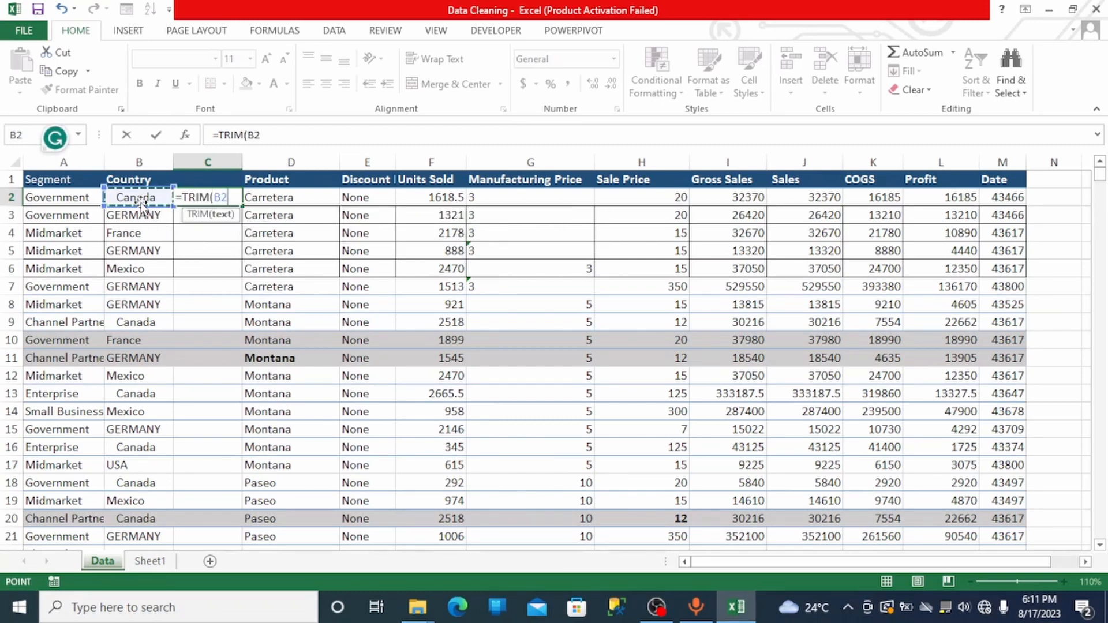
{"action": "type", "text": ")"}
{"action": "key", "text": "Return"}
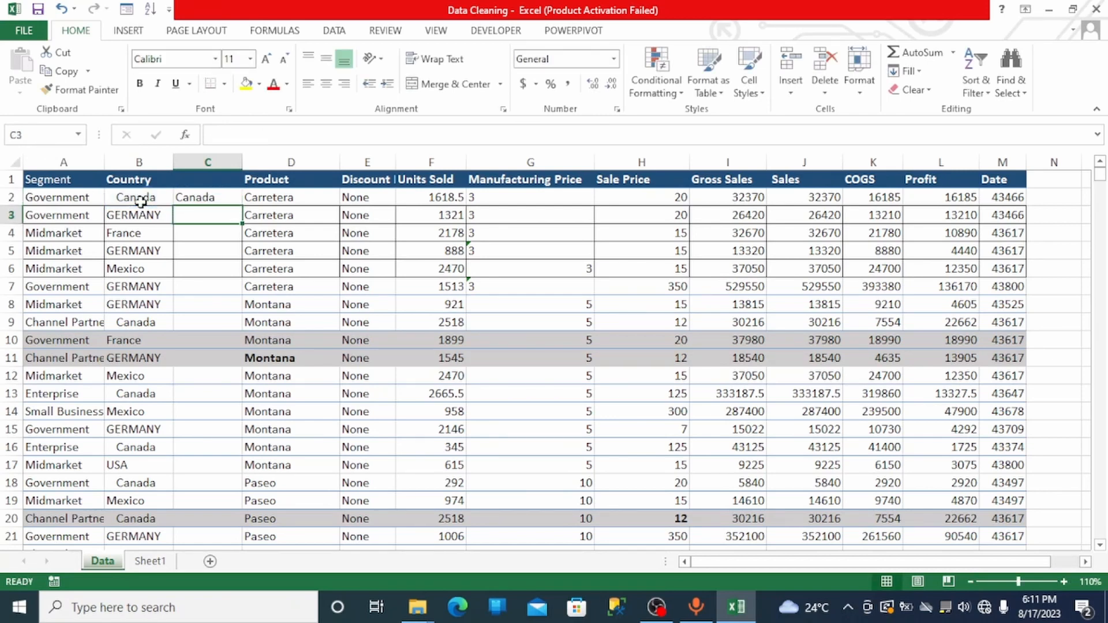
{"action": "left_click", "coordinate": [191, 197]}
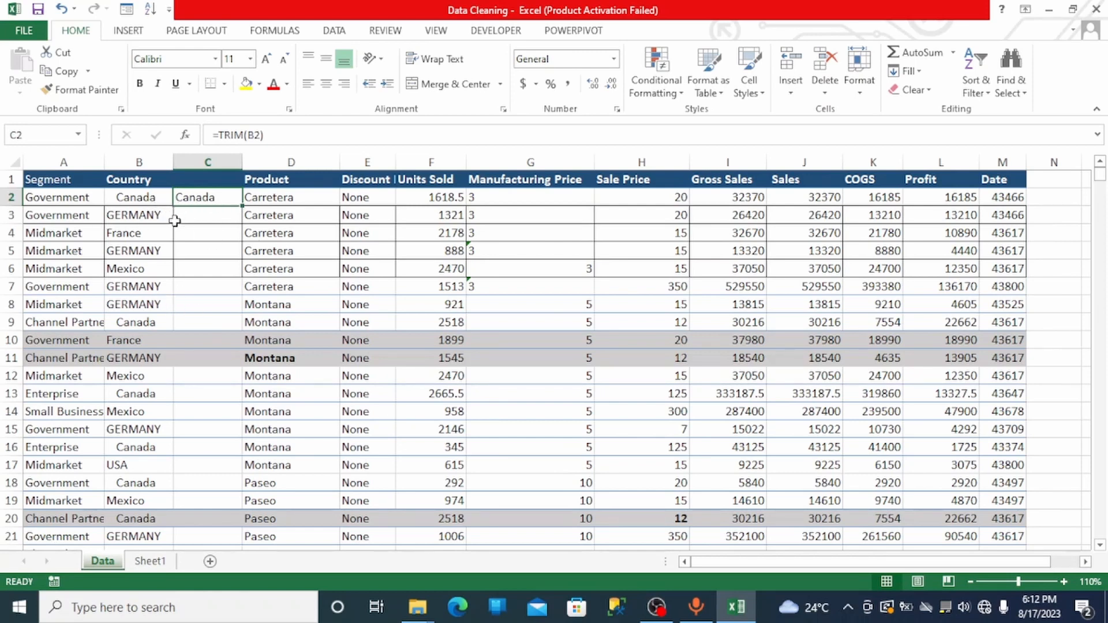
{"action": "double_click", "coordinate": [241, 206]}
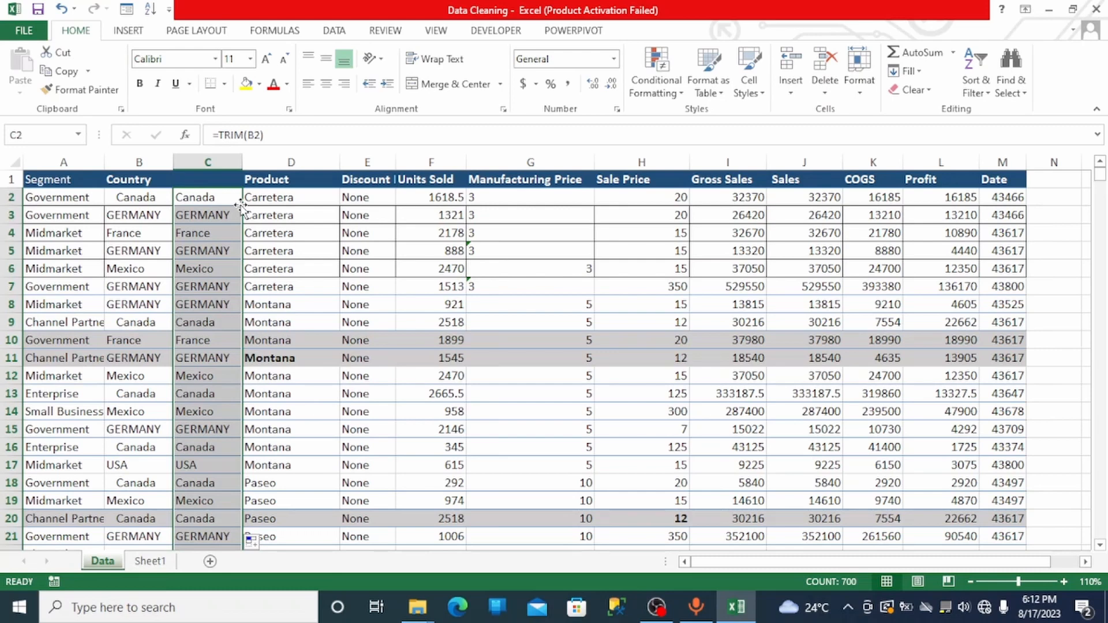
- Copy the trimmed country names in column C from C2 down to the last data row
{"action": "left_click", "coordinate": [211, 196]}
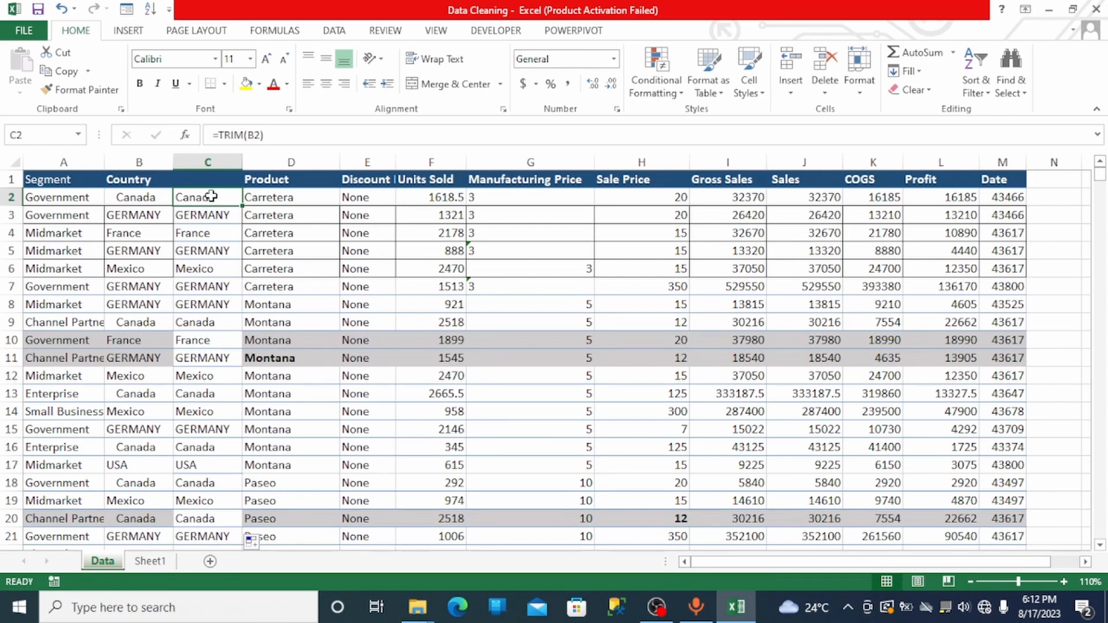
{"action": "key", "text": "ctrl+shift+Down"}
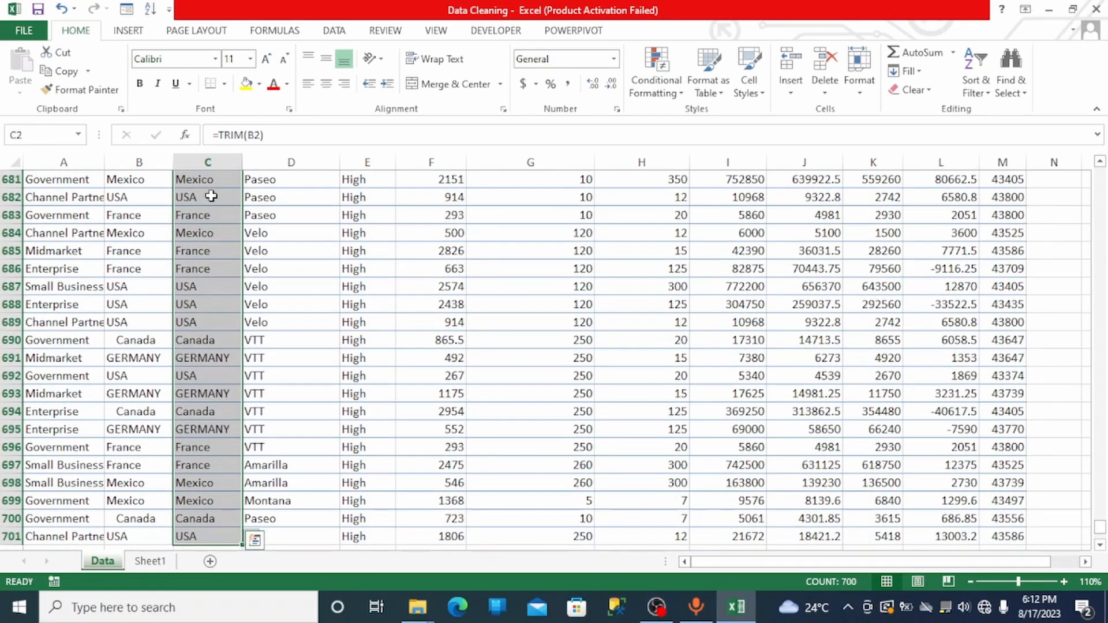
{"action": "key", "text": "ctrl+c"}
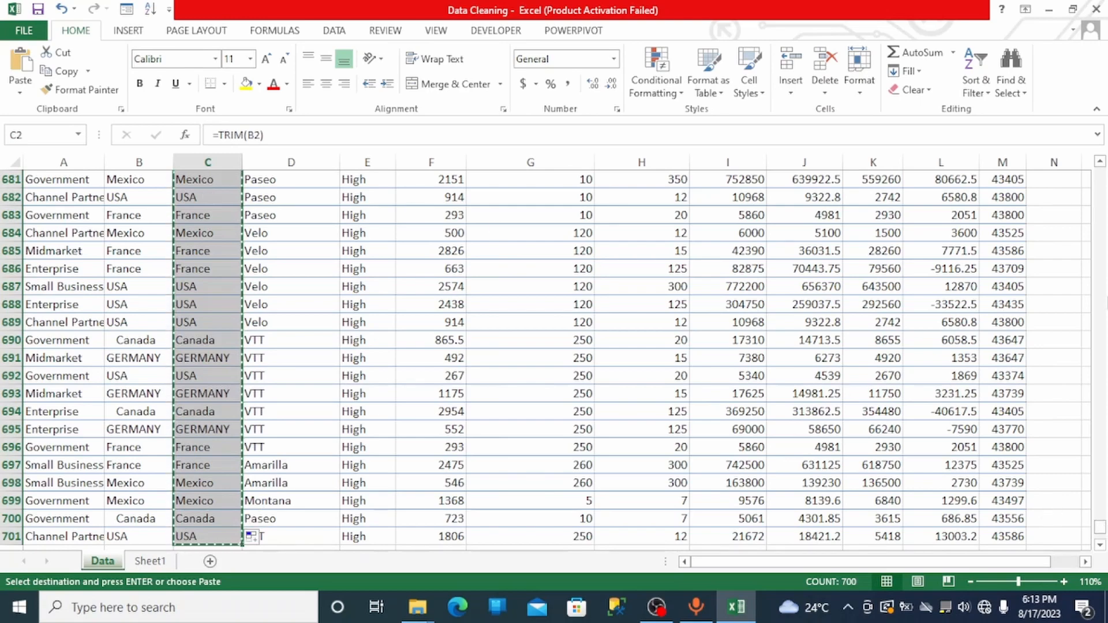
{"action": "left_click_drag", "start_coordinate": [1101, 530], "coordinate": [1100, 178]}
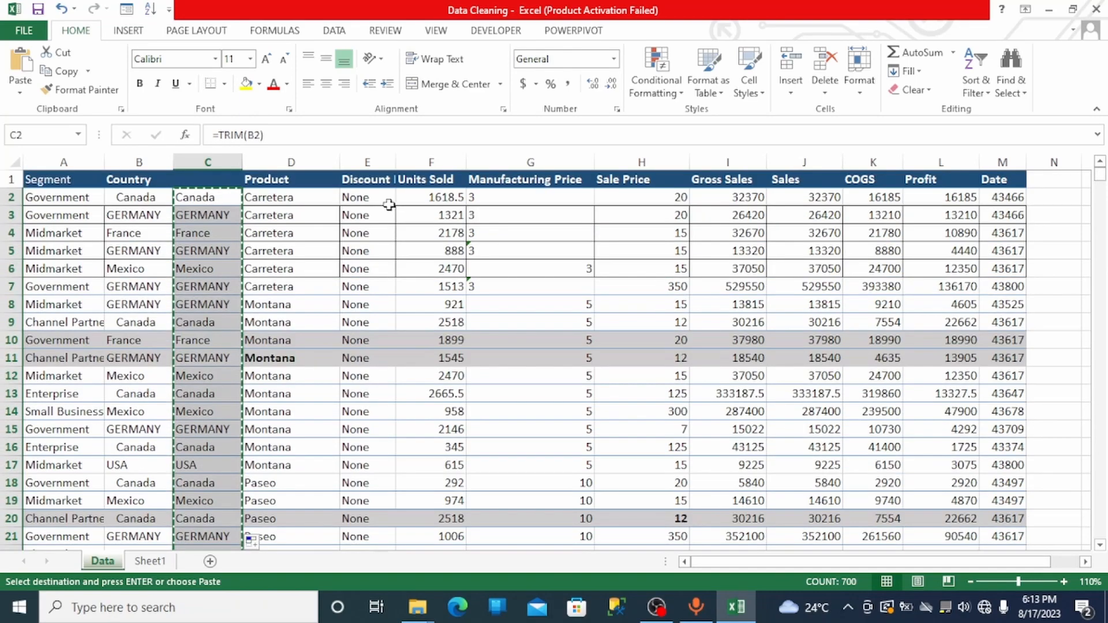
{"action": "right_click", "coordinate": [130, 197]}
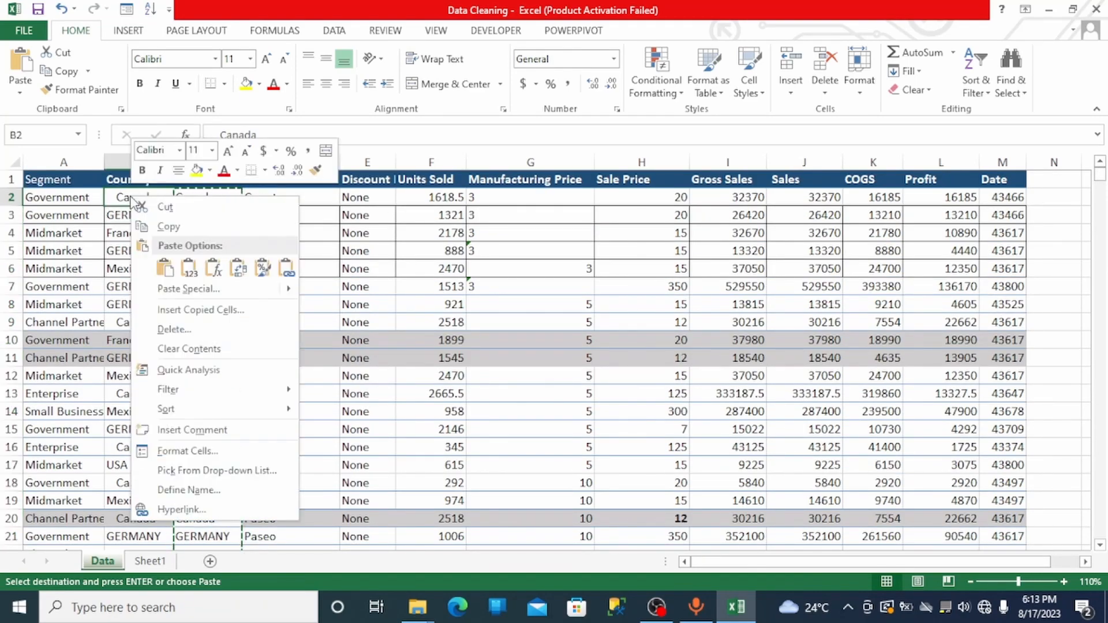
{"action": "left_click", "coordinate": [157, 270]}
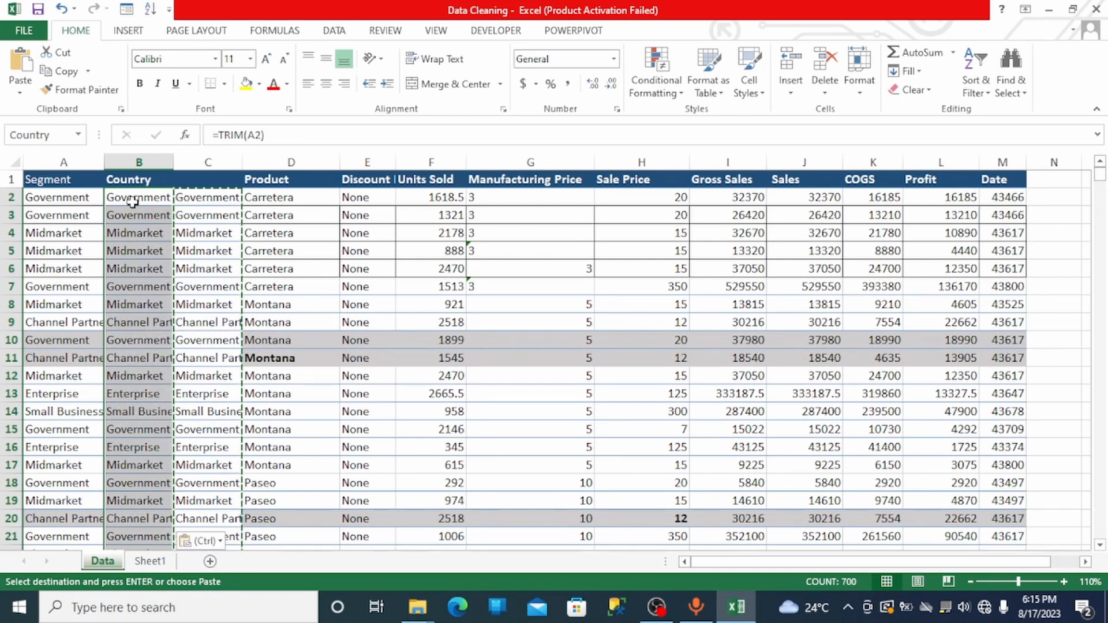
{"action": "left_click", "coordinate": [64, 10]}
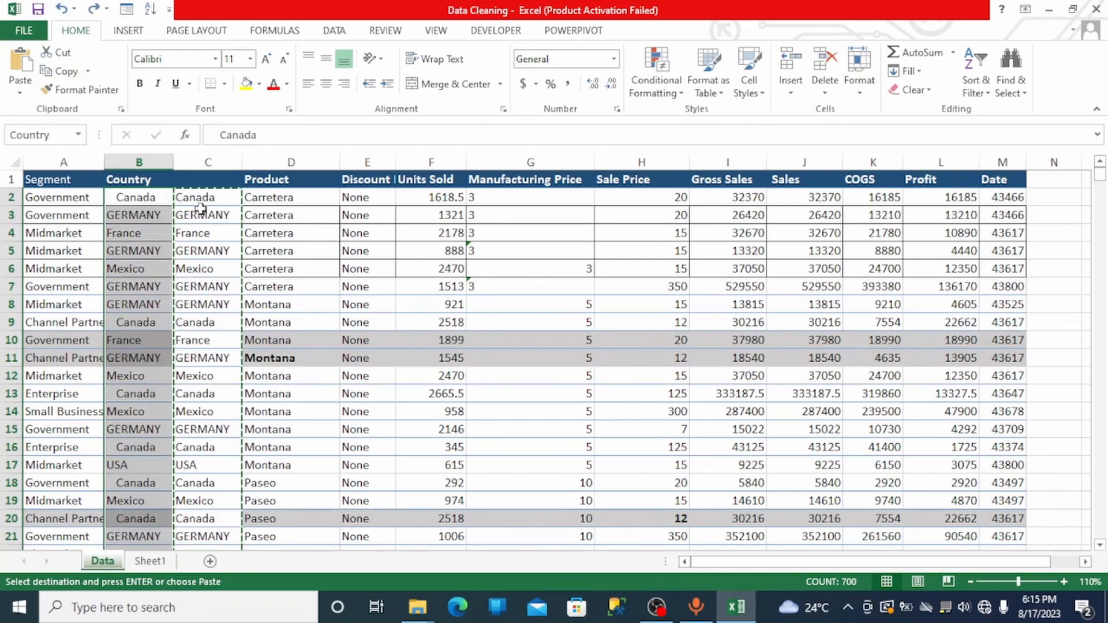
- Paste the copied trimmed country names as values only over the Country column, starting at B2
{"action": "left_click", "coordinate": [147, 198]}
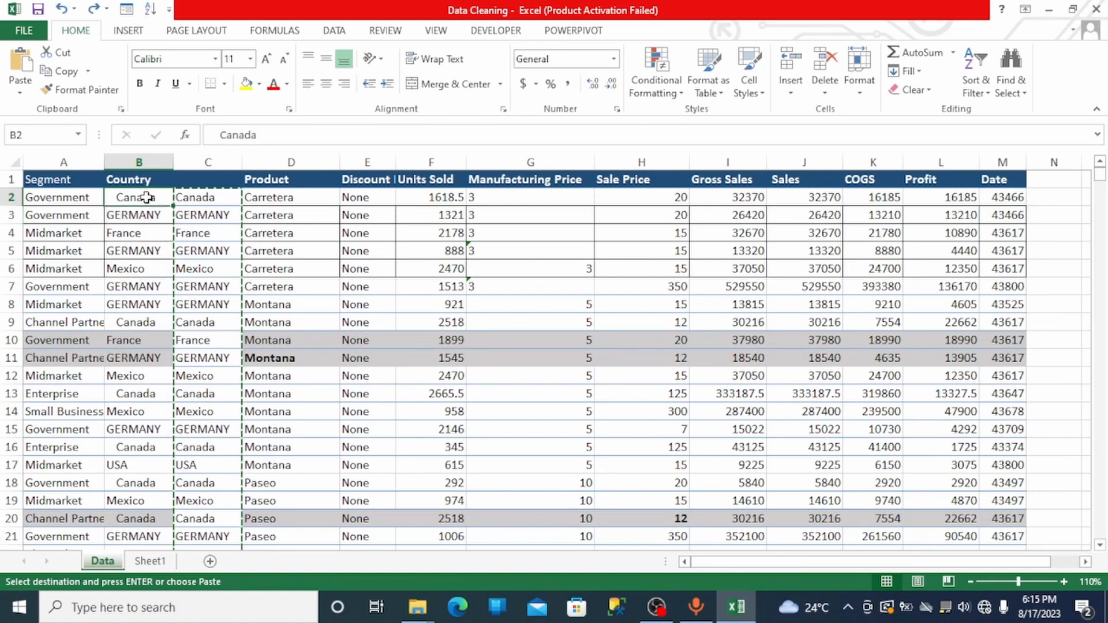
{"action": "right_click", "coordinate": [147, 198]}
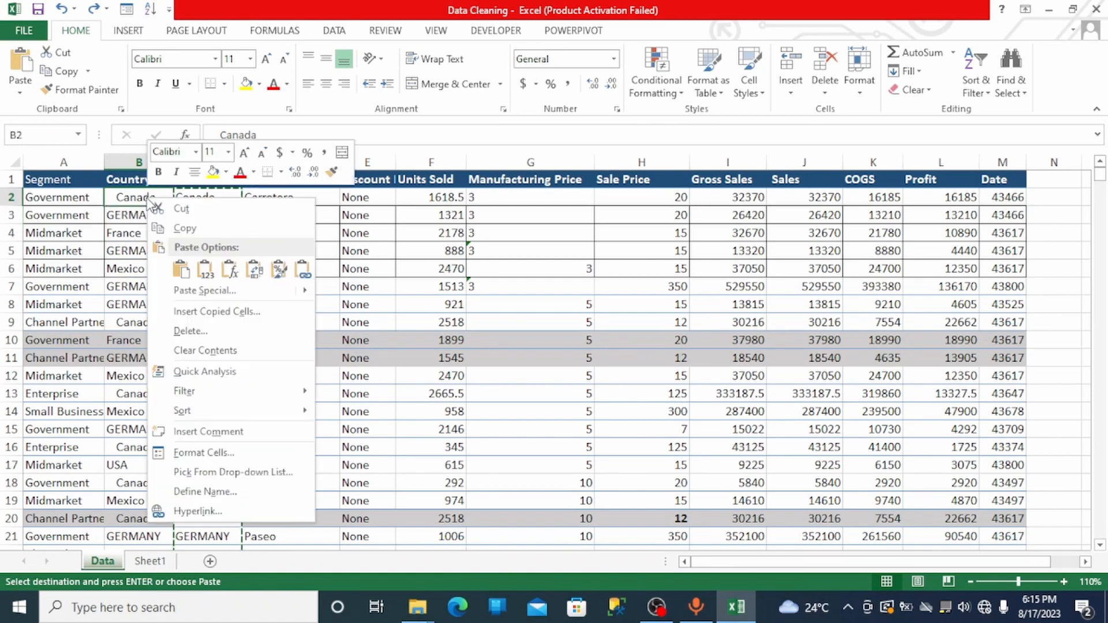
{"action": "left_click", "coordinate": [204, 270]}
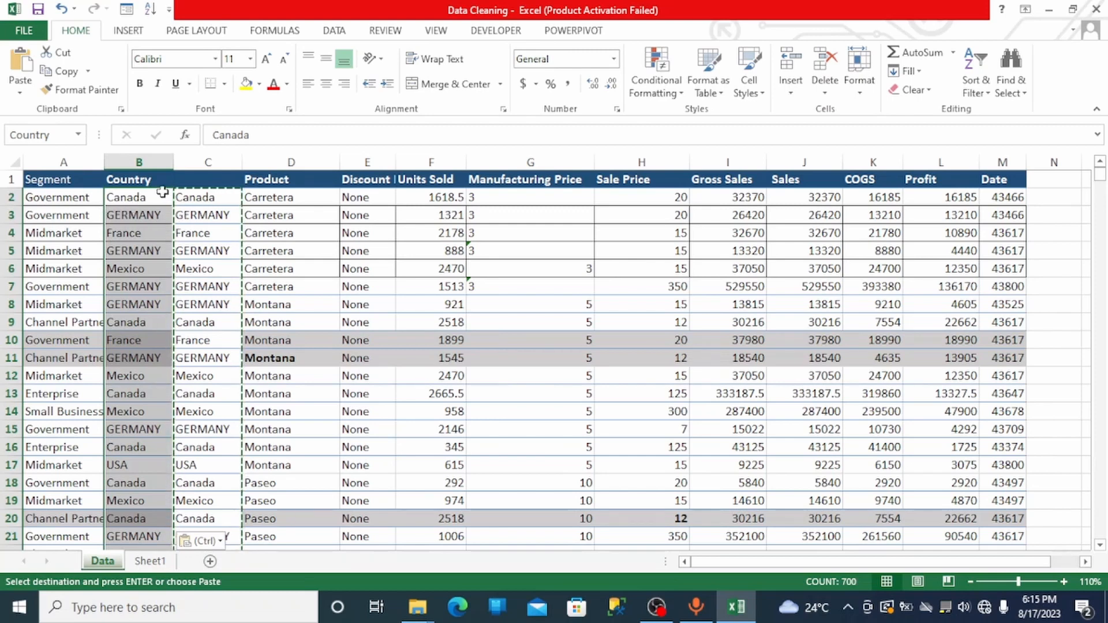
- Check the last TRIM row and the pasted value in B2, and delete the whole helper column C
{"action": "left_click", "coordinate": [210, 162]}
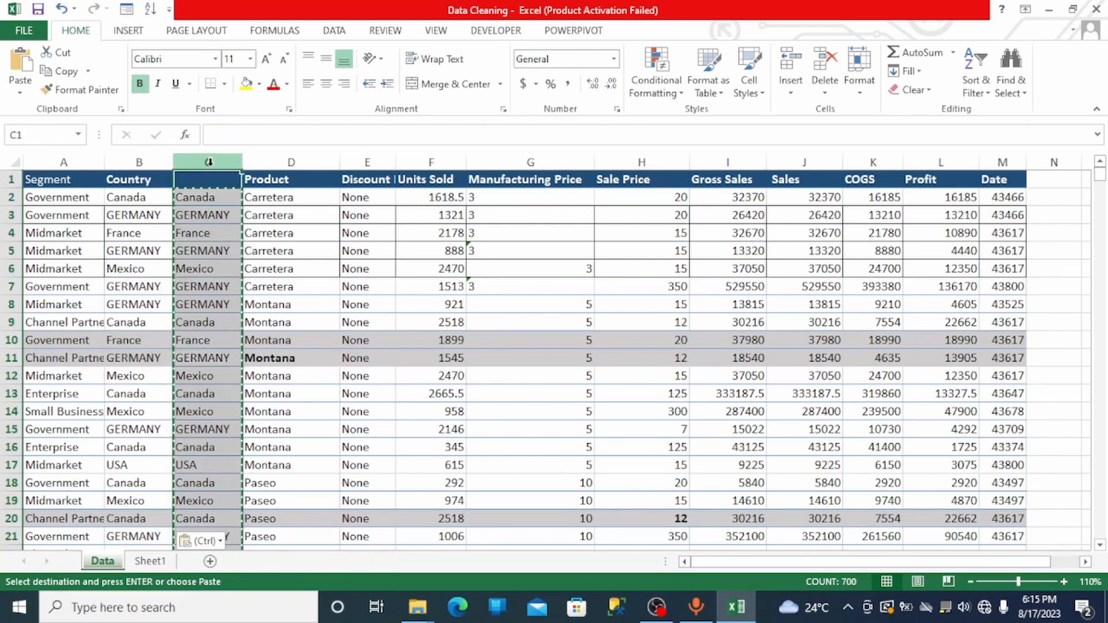
{"action": "left_click", "coordinate": [199, 201]}
{"action": "key", "text": "ctrl+Down"}
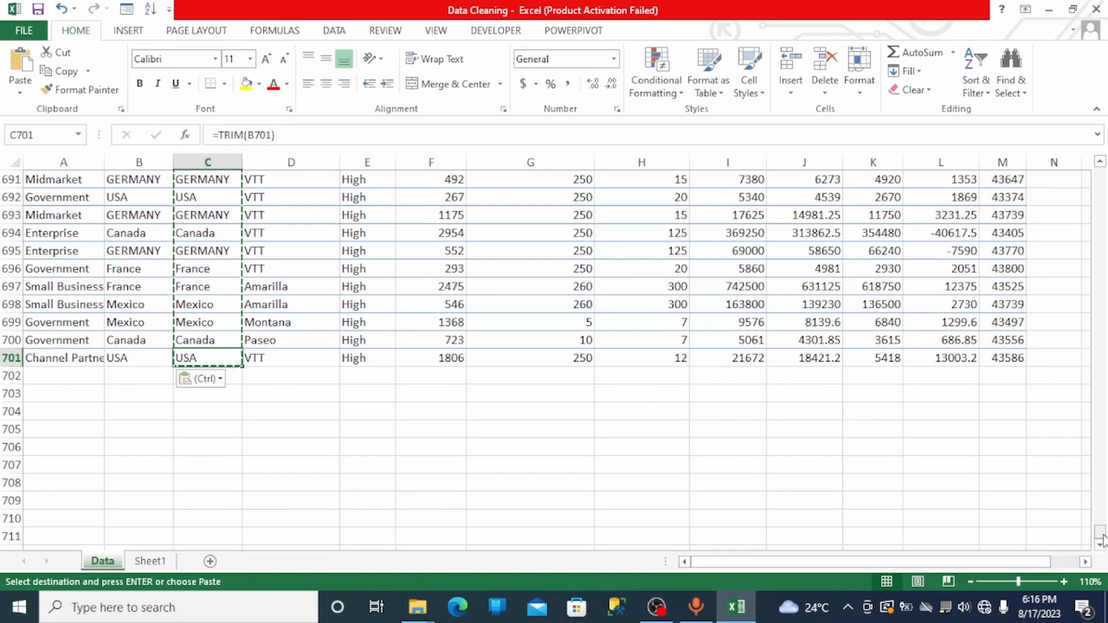
{"action": "left_click_drag", "start_coordinate": [1103, 540], "coordinate": [1102, 180]}
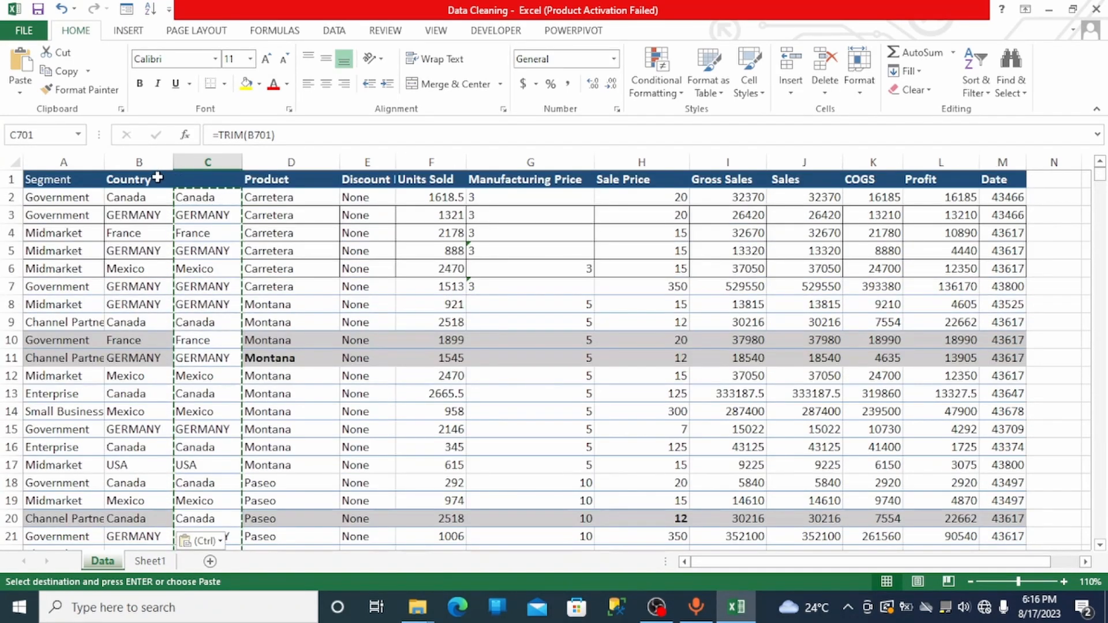
{"action": "double_click", "coordinate": [160, 198]}
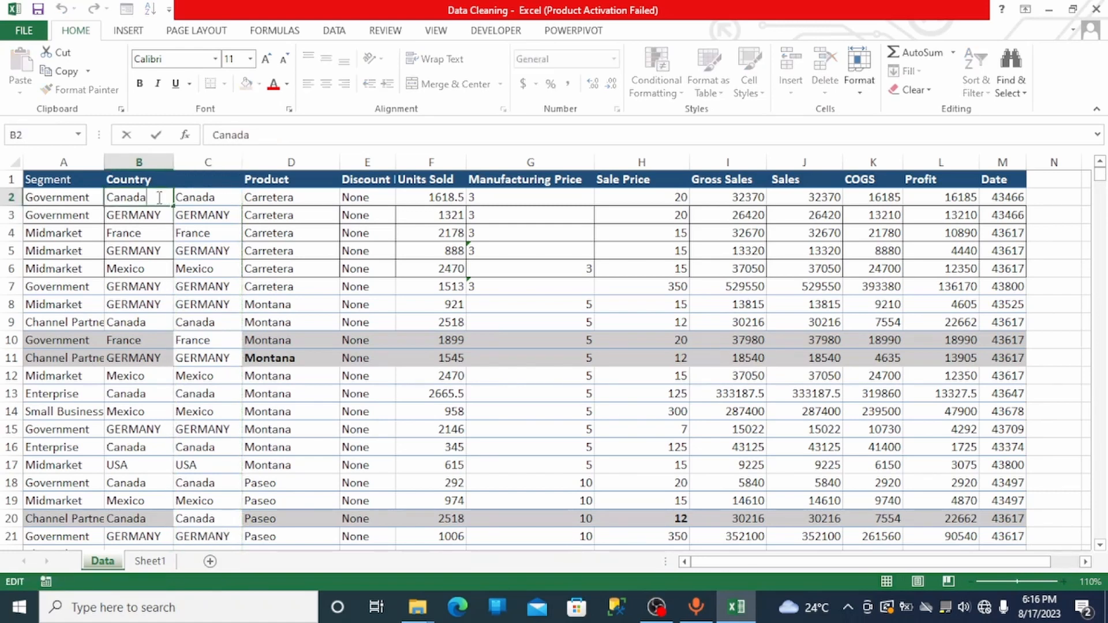
{"action": "left_click", "coordinate": [201, 198]}
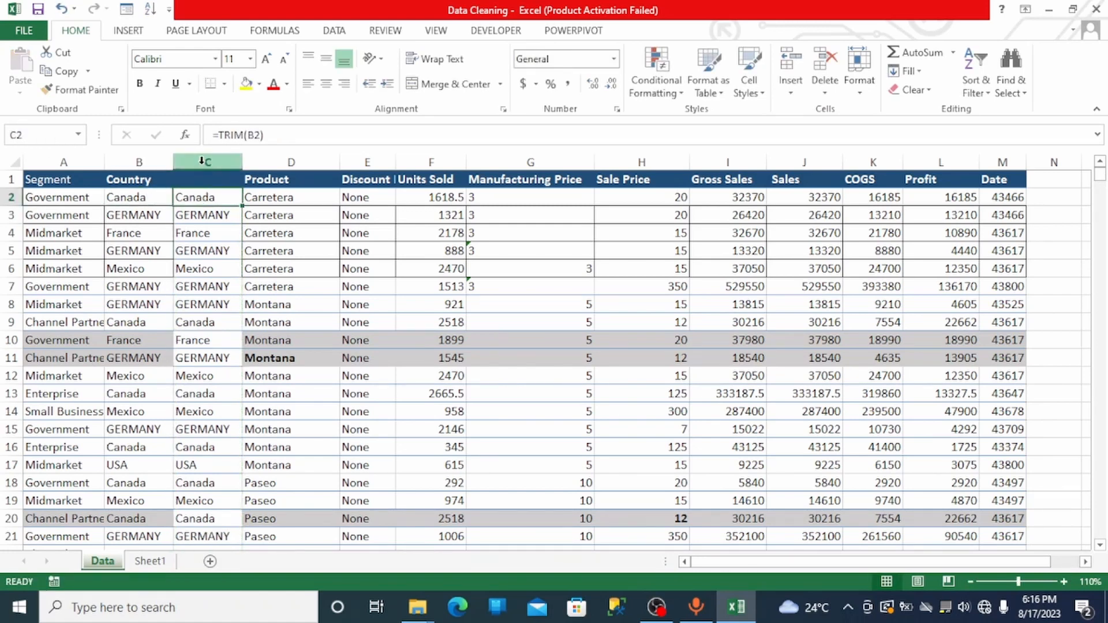
{"action": "left_click", "coordinate": [202, 161]}
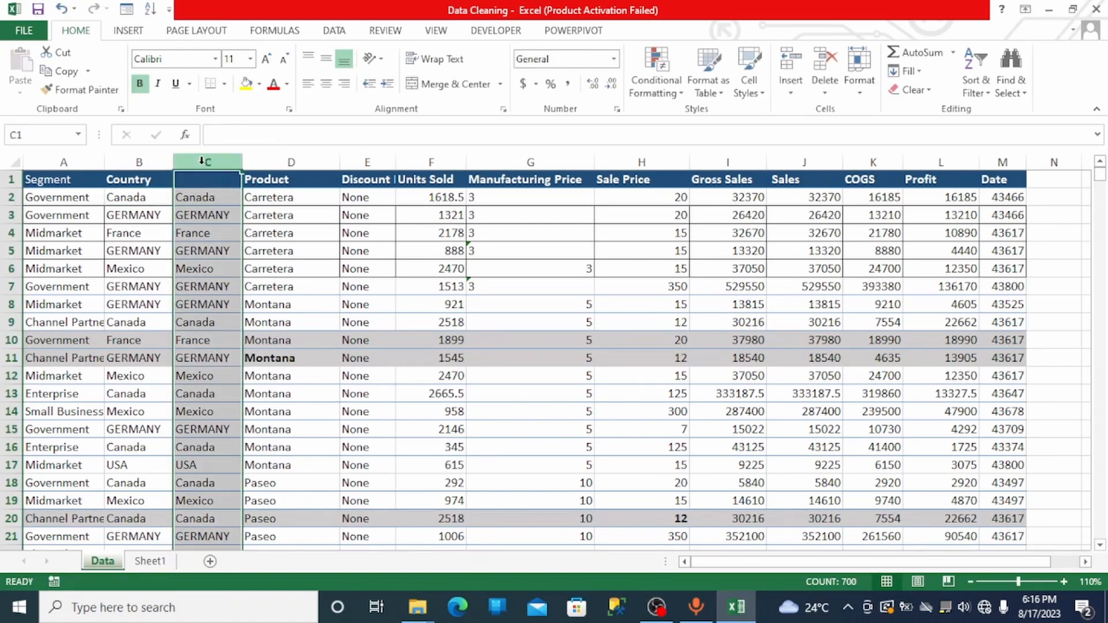
{"action": "right_click", "coordinate": [201, 161]}
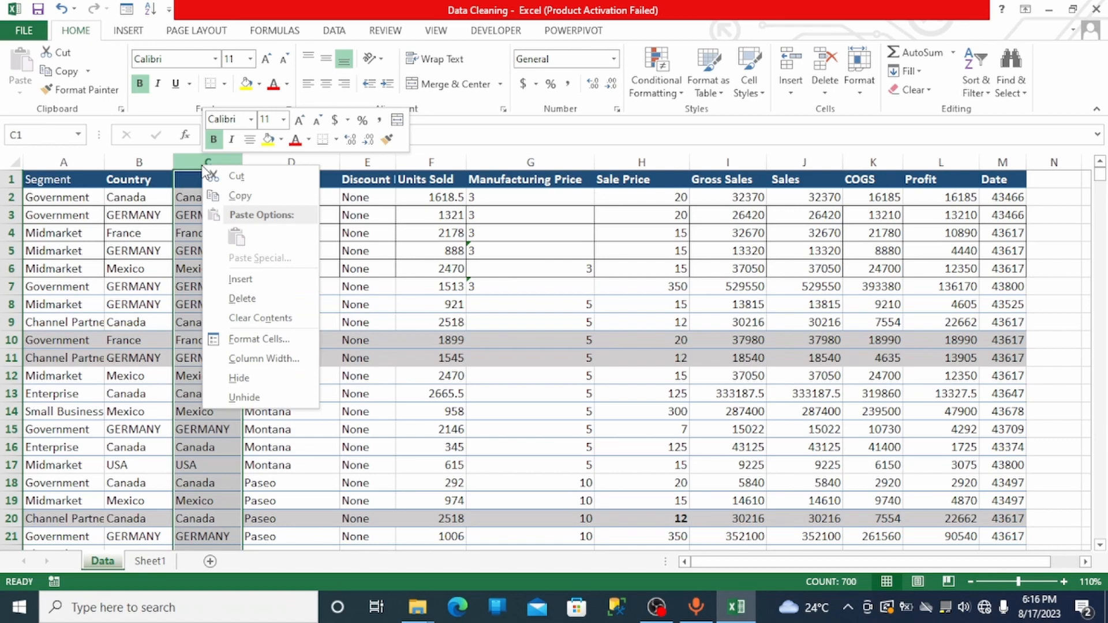
{"action": "left_click", "coordinate": [249, 302]}
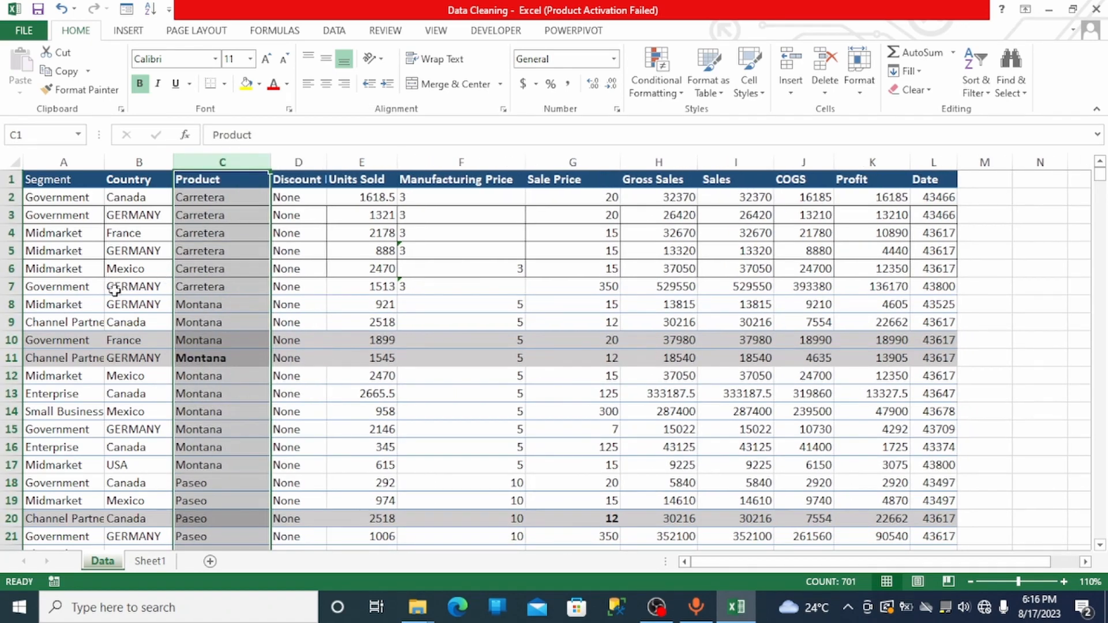
- Remove the bold formatting from the entire Product column
{"action": "left_click", "coordinate": [115, 304]}
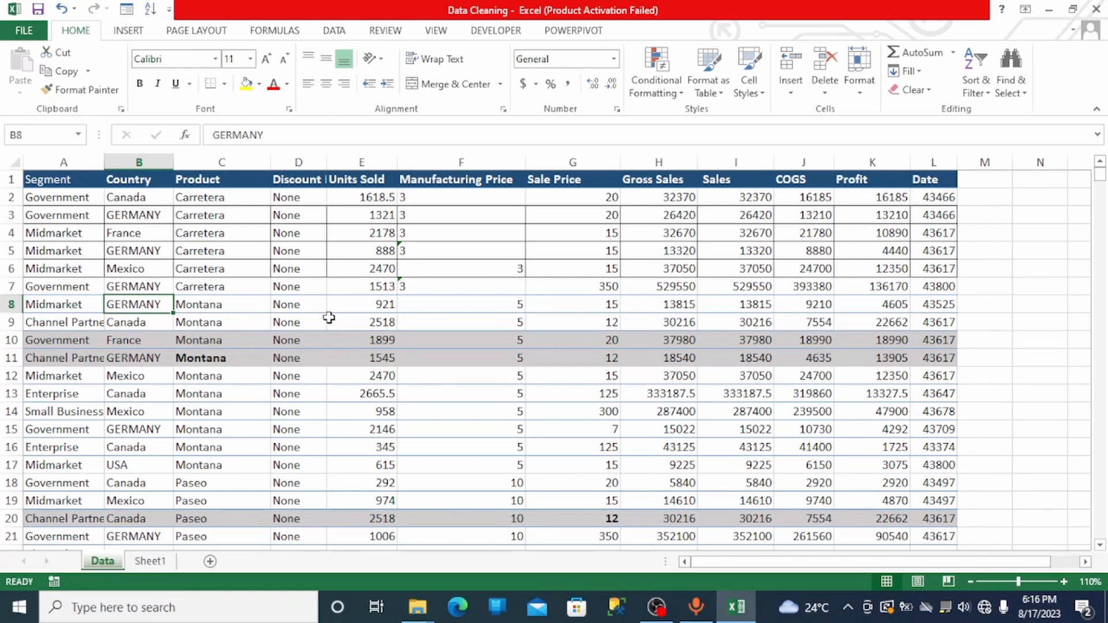
{"action": "left_click", "coordinate": [205, 155]}
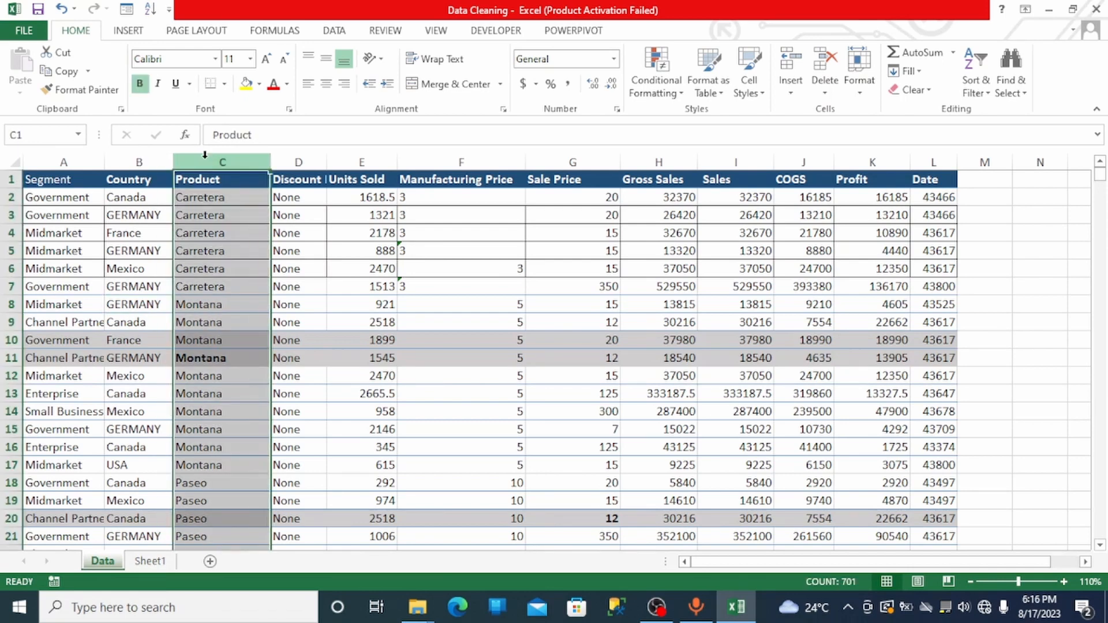
{"action": "left_click", "coordinate": [140, 84]}
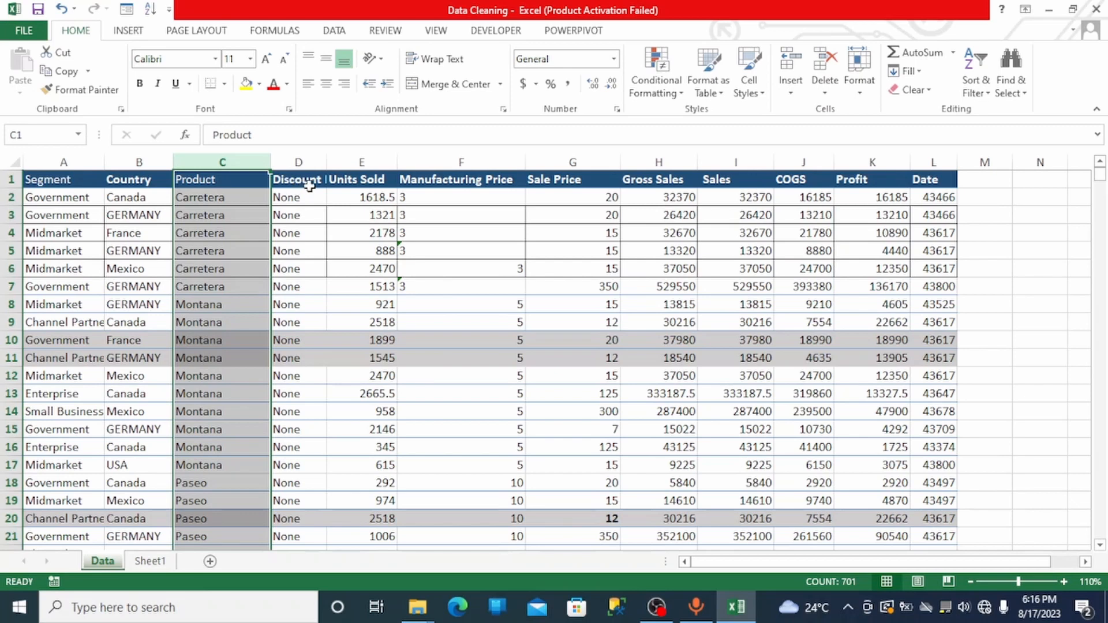
- Review the Units Sold column for inconsistent number formatting, including the value in E13
{"action": "left_click", "coordinate": [364, 182]}
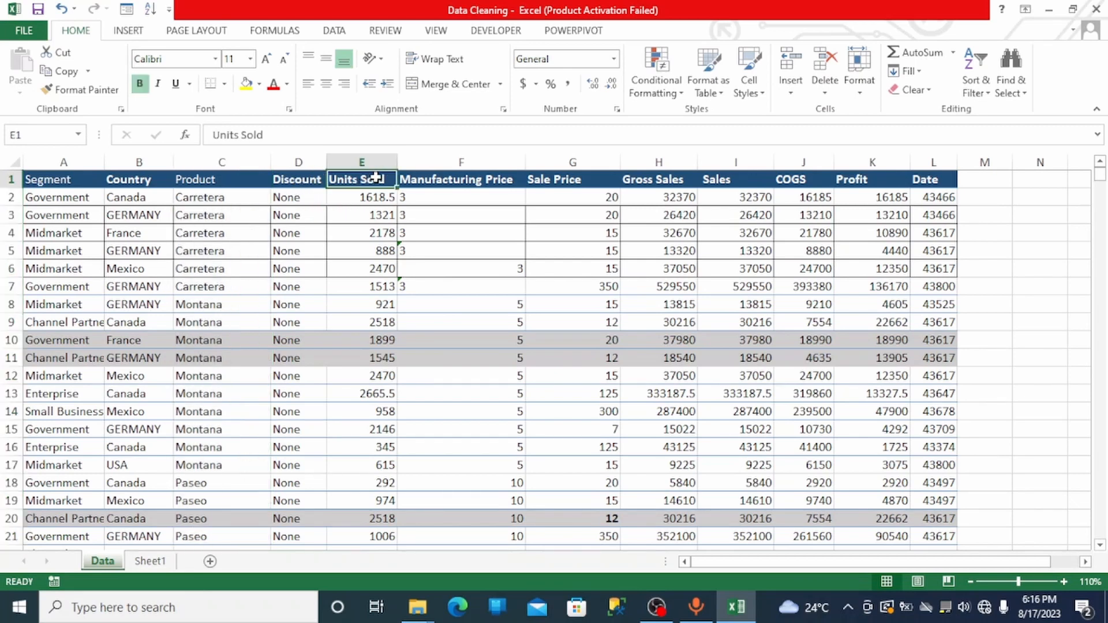
{"action": "left_click", "coordinate": [373, 159]}
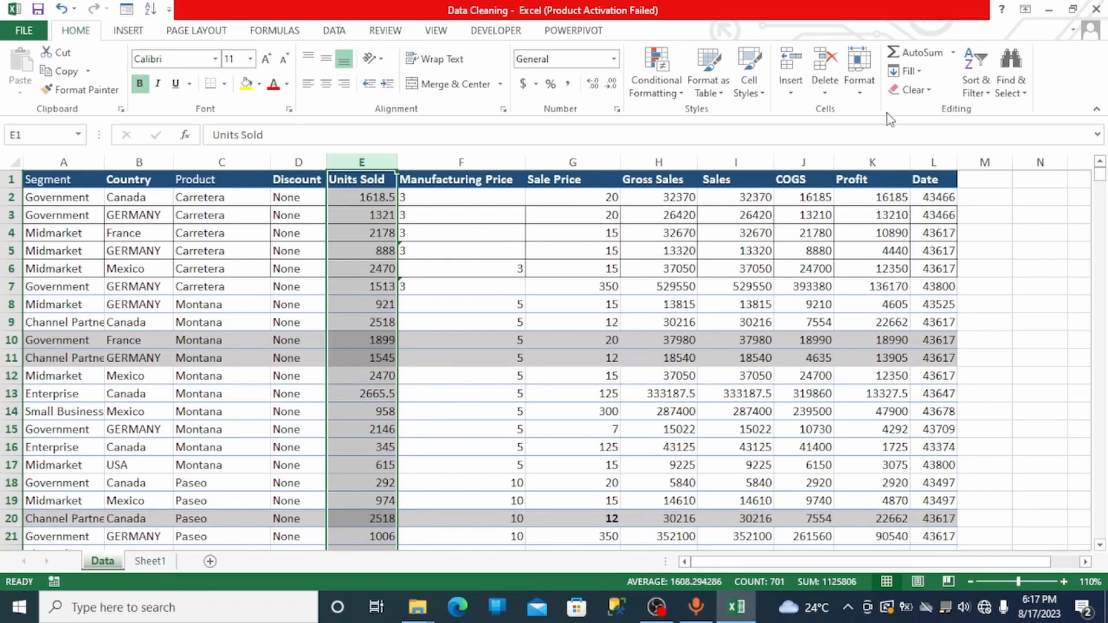
{"action": "left_click", "coordinate": [616, 93]}
{"action": "left_click", "coordinate": [608, 91]}
{"action": "left_click", "coordinate": [371, 395]}
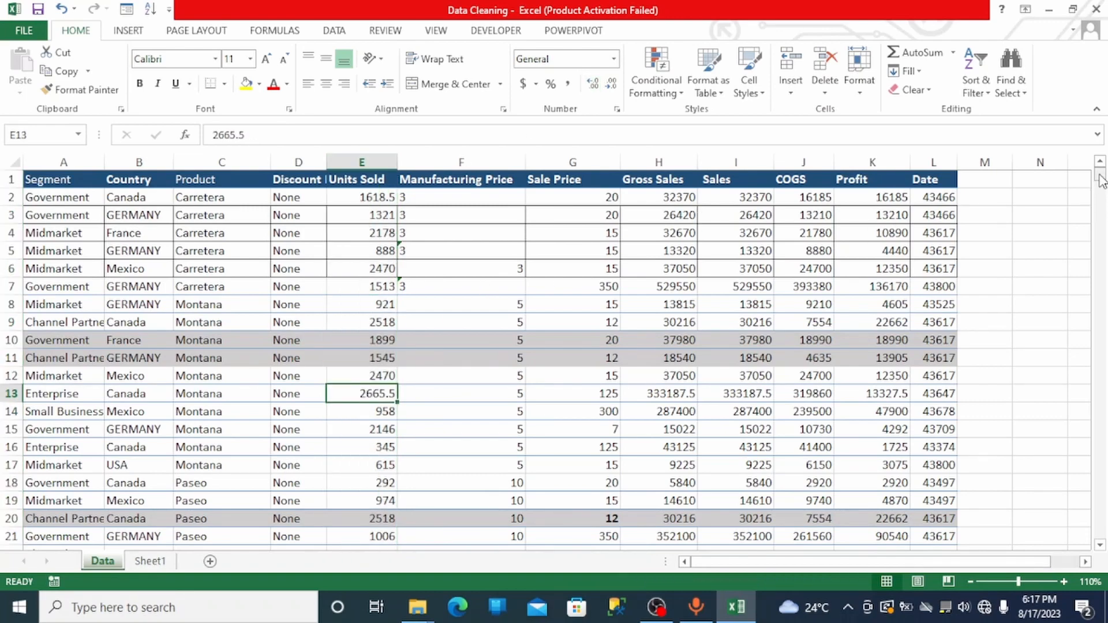
{"action": "mouse_move", "coordinate": [1100, 176]}
{"action": "left_mouse_down"}
{"action": "mouse_move", "coordinate": [1101, 196]}
{"action": "mouse_move", "coordinate": [1102, 172]}
{"action": "left_mouse_up"}
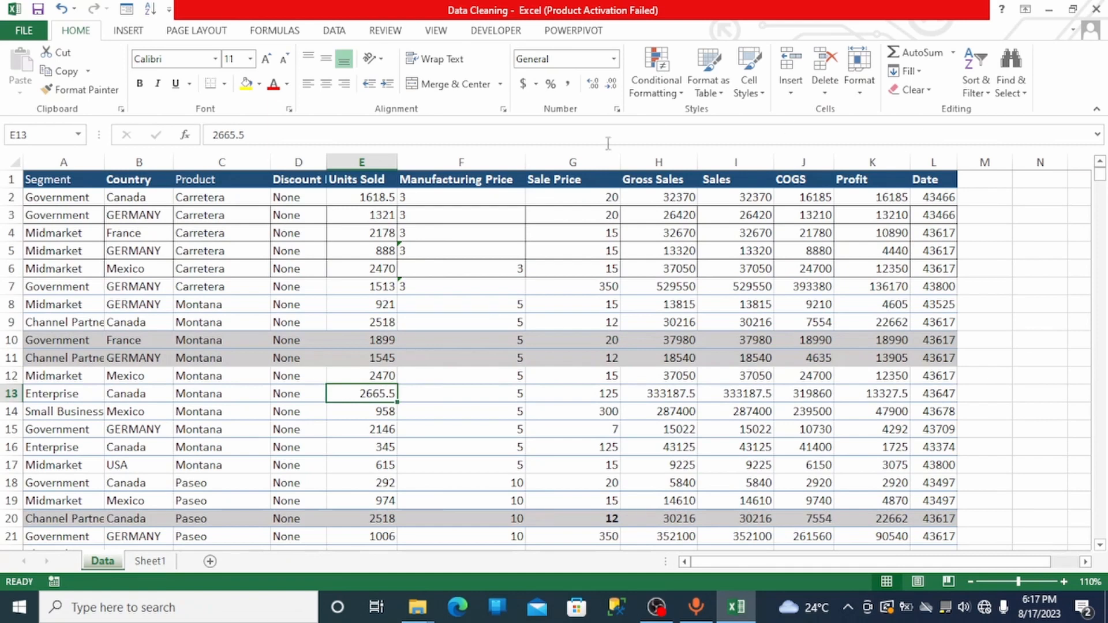
{"action": "left_click", "coordinate": [356, 172]}
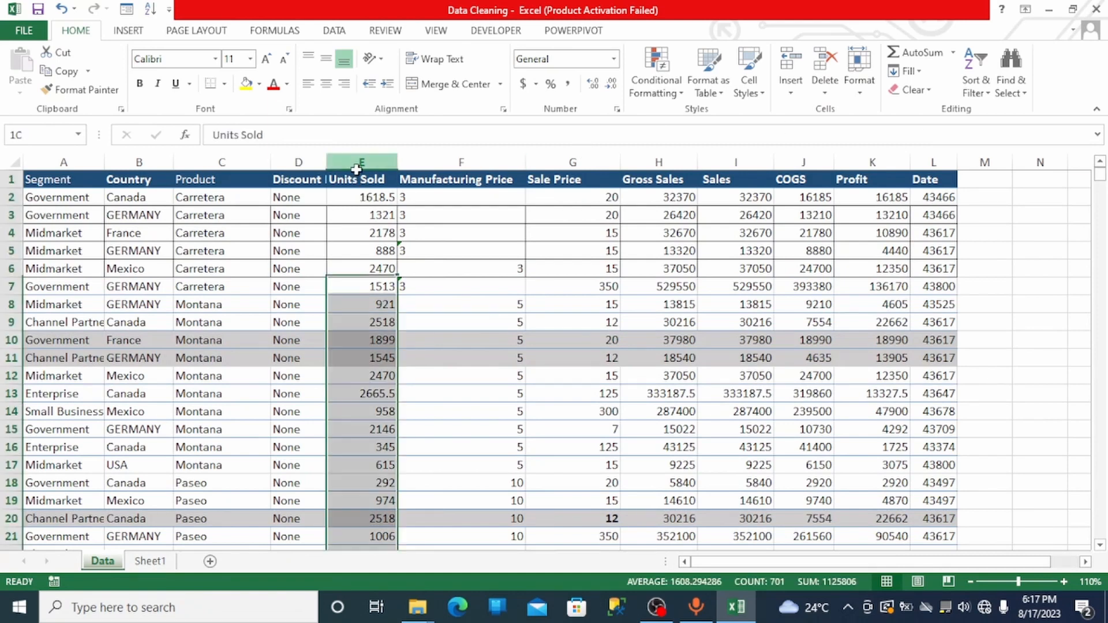
- Apply the Number format to the entire Manufacturing Price column
{"action": "left_click", "coordinate": [469, 162]}
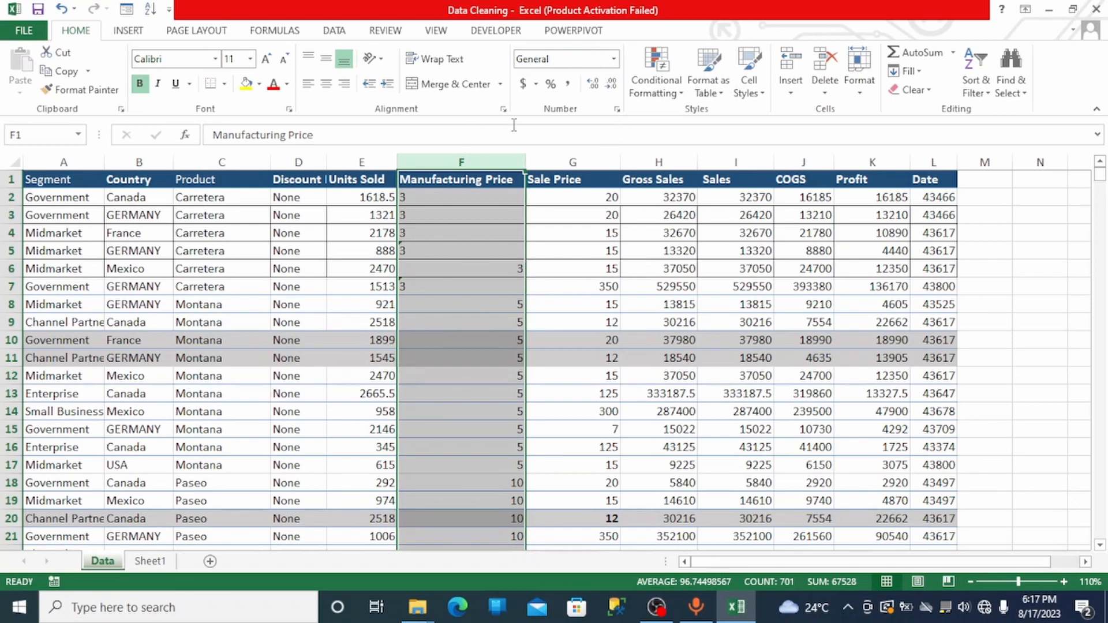
{"action": "left_click", "coordinate": [613, 59]}
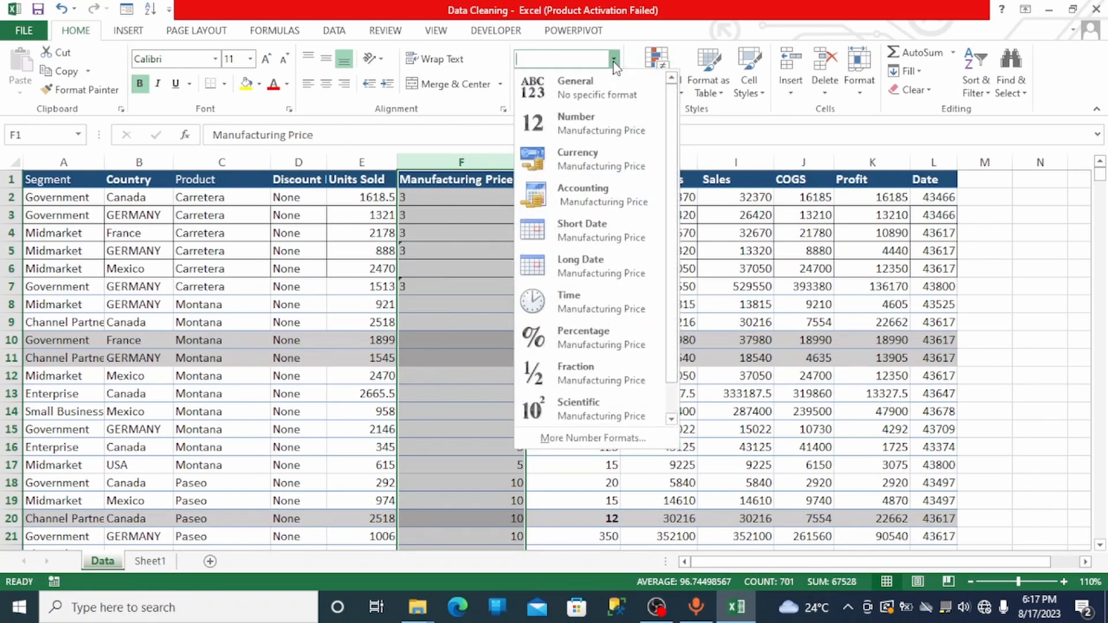
{"action": "left_click", "coordinate": [596, 129]}
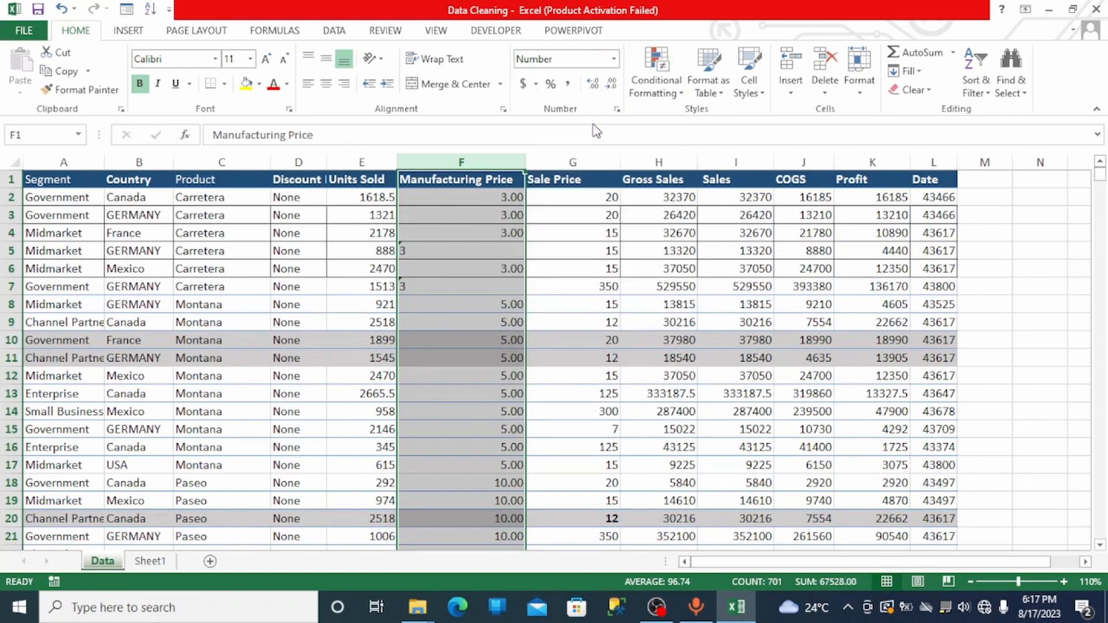
- Inspect the Manufacturing Price entries in F5 and F7 to see how their numbers are stored
{"action": "left_click", "coordinate": [408, 255]}
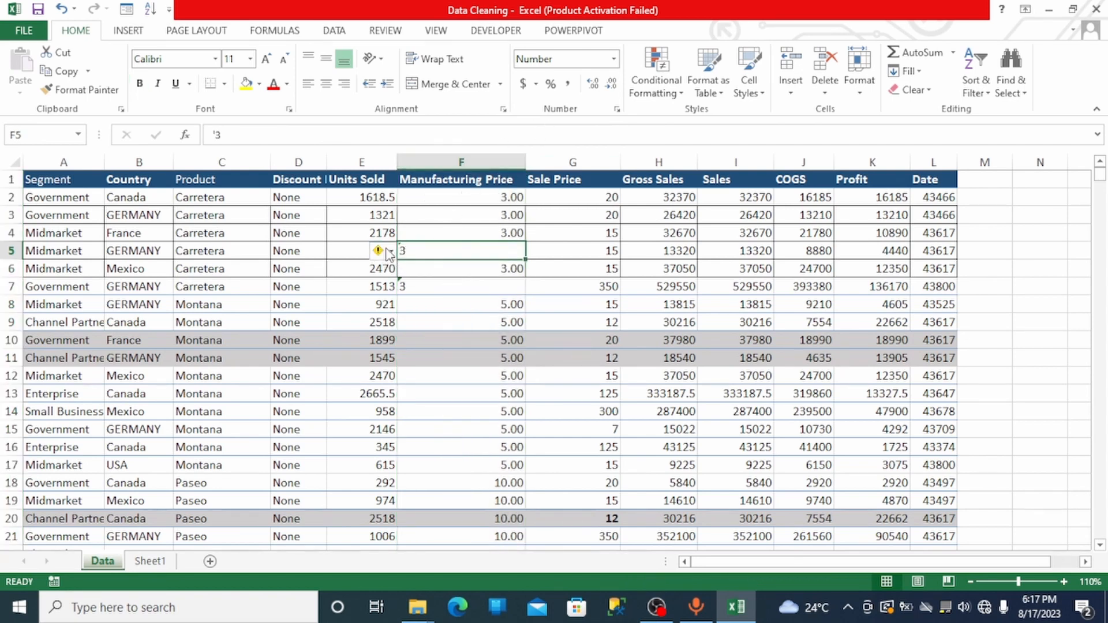
{"action": "mouse_move", "coordinate": [383, 255]}
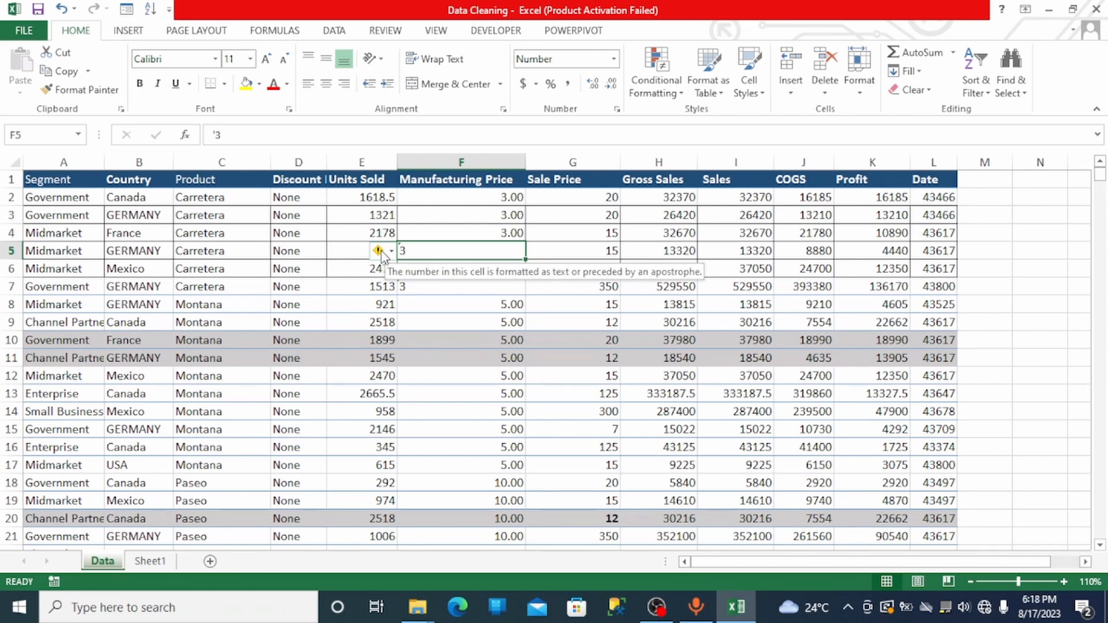
{"action": "double_click", "coordinate": [413, 253]}
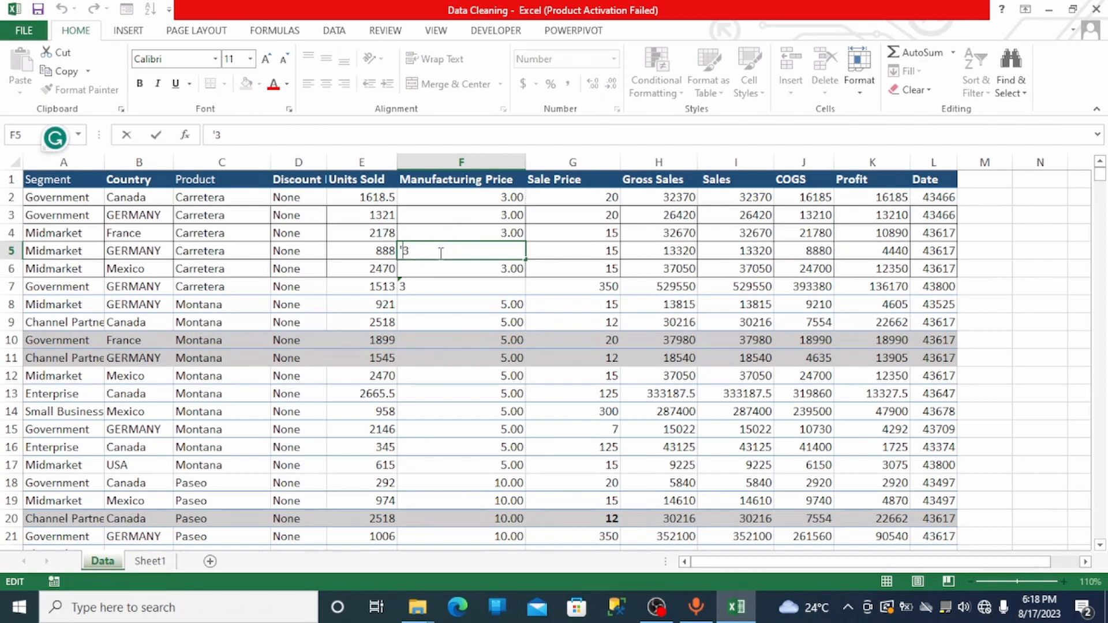
{"action": "double_click", "coordinate": [409, 287]}
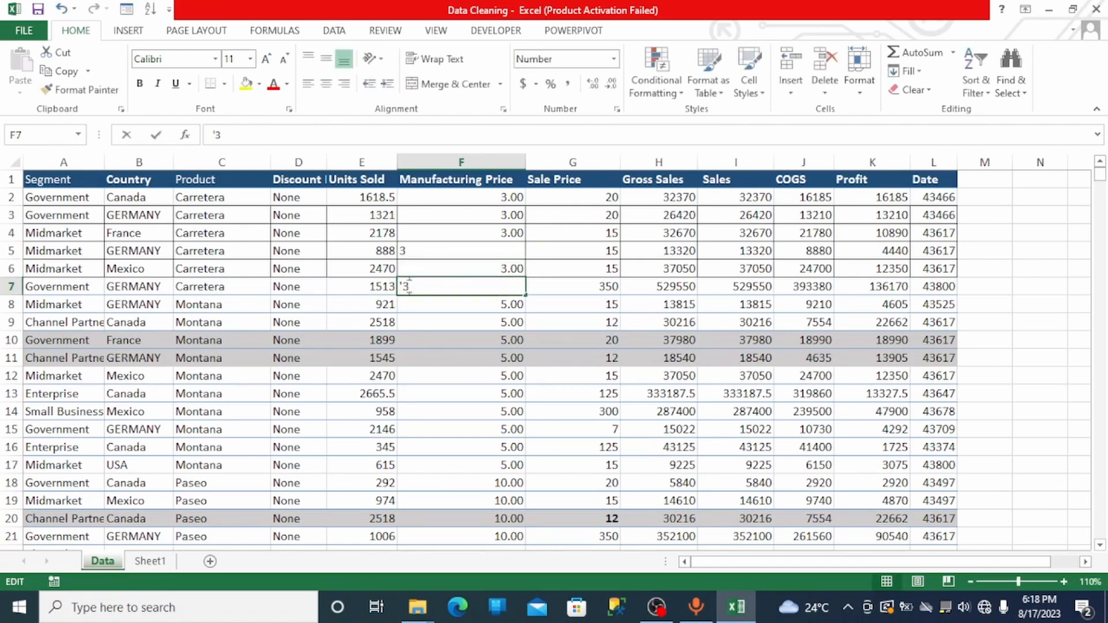
{"action": "double_click", "coordinate": [422, 252]}
- Use Replace on the whole Manufacturing Price column to turn the text-stored entries in F5 and F7 into numbers
{"action": "left_click", "coordinate": [449, 162]}
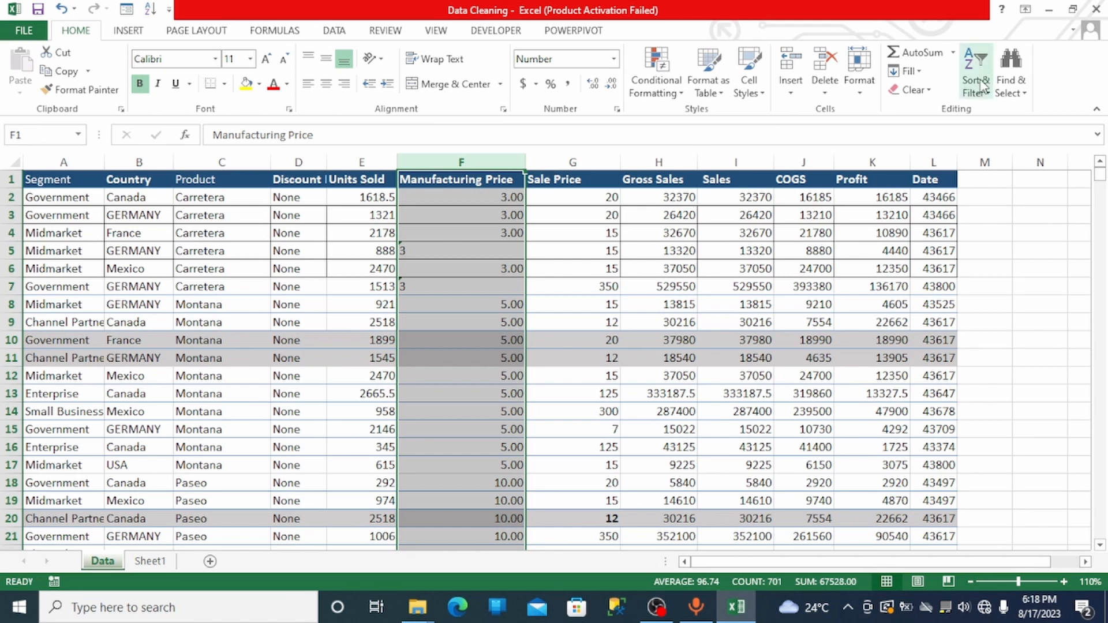
{"action": "left_click", "coordinate": [1015, 98]}
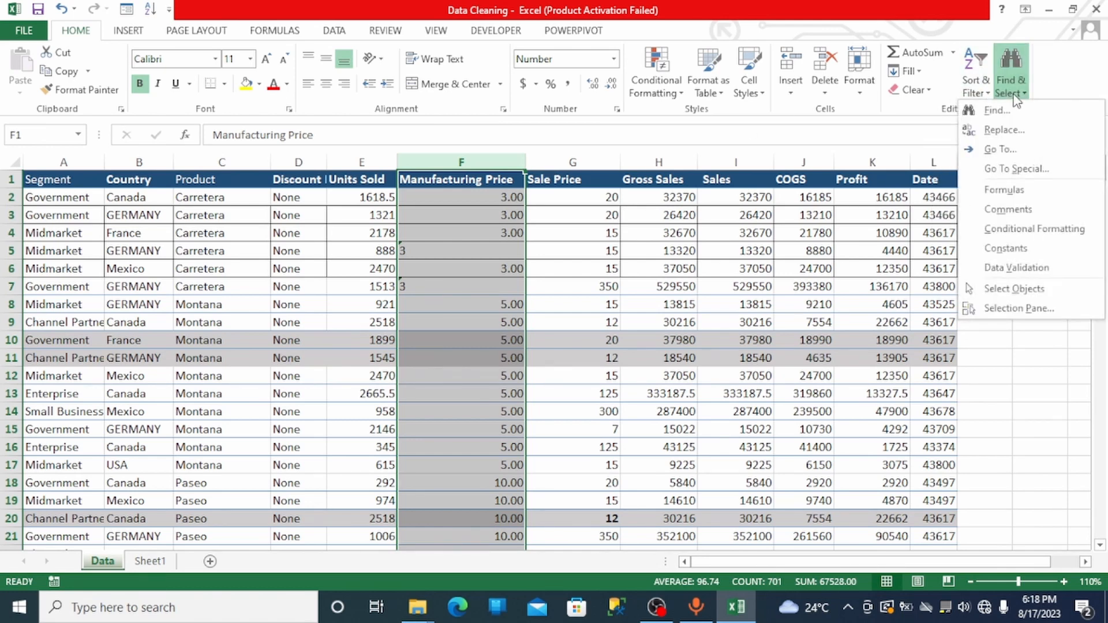
{"action": "left_click", "coordinate": [1005, 129]}
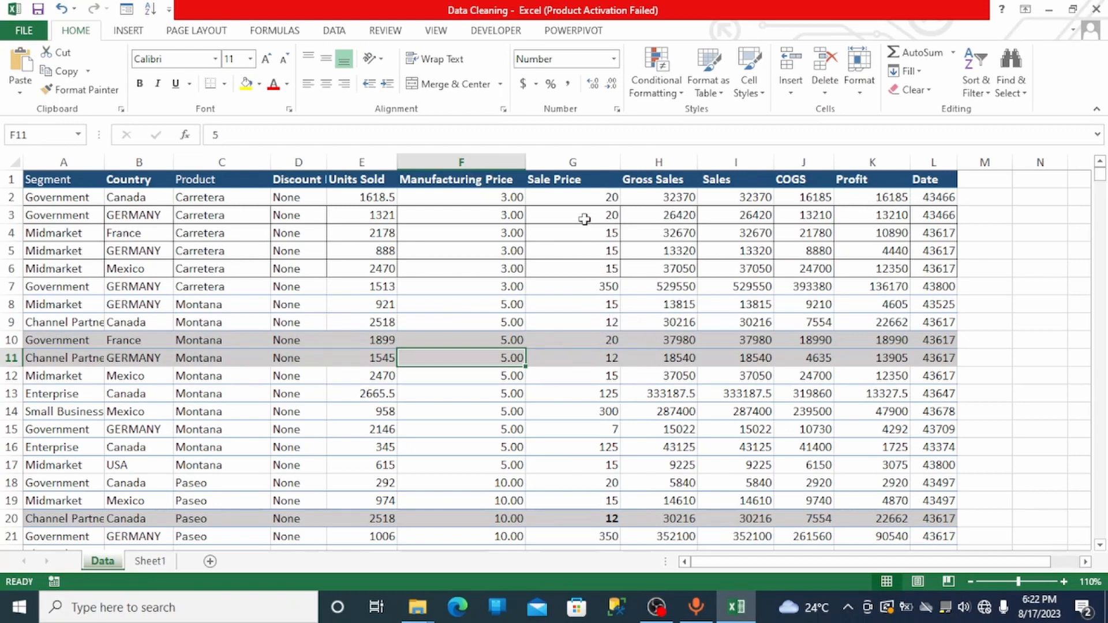
- Remove the bold formatting from the entire Sale Price column
{"action": "left_click", "coordinate": [575, 162]}
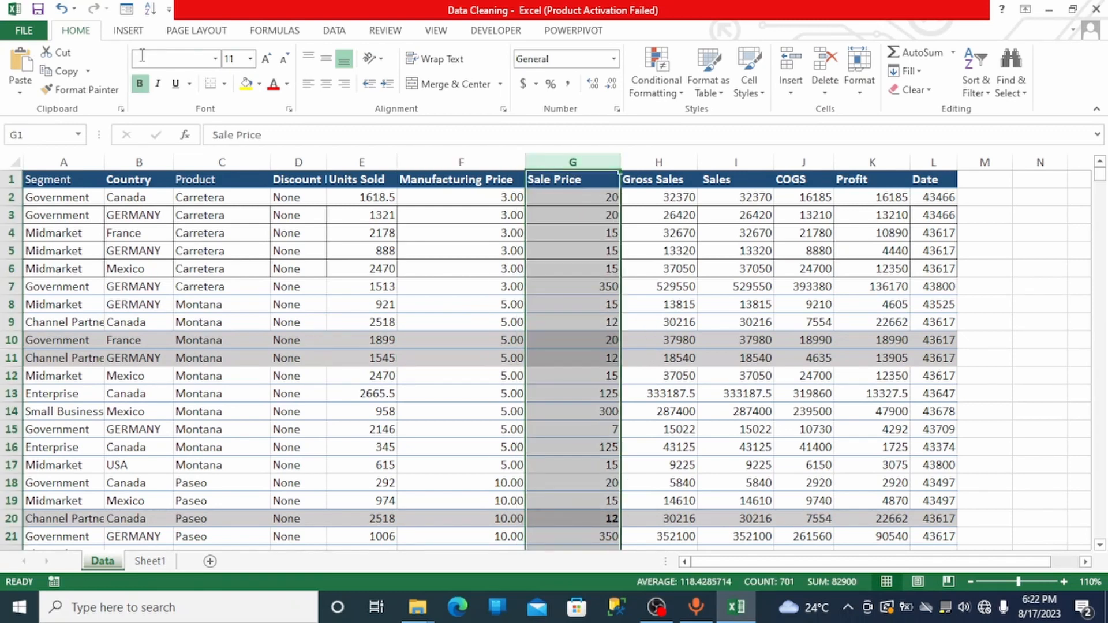
{"action": "left_click", "coordinate": [139, 84]}
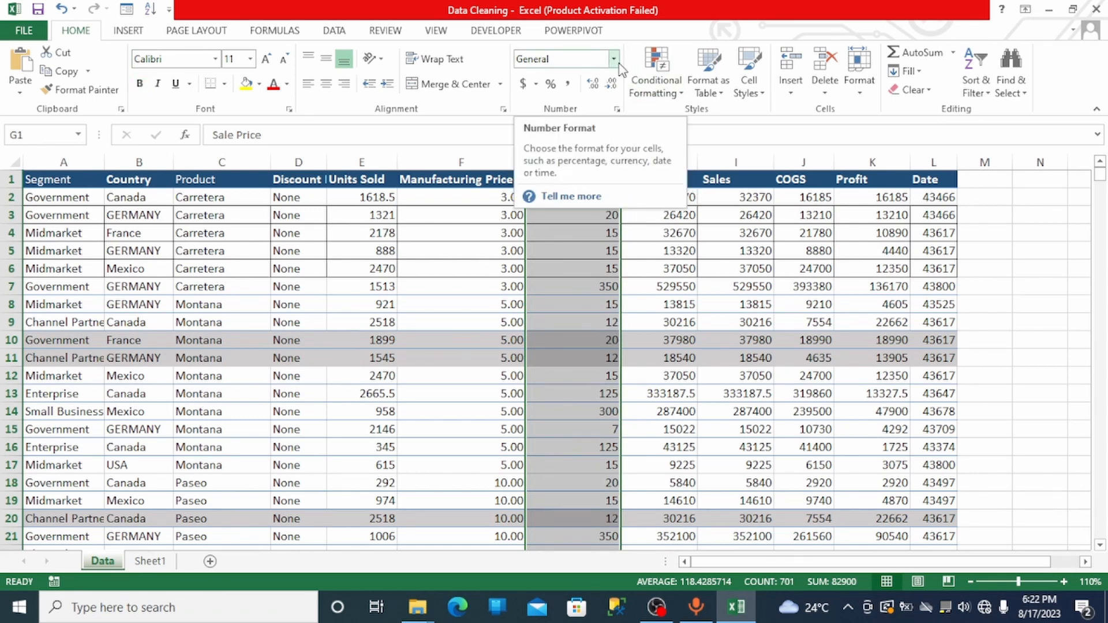
- Try the Accounting format on the Manufacturing Price column, and return the column to the Number format
{"action": "left_click", "coordinate": [463, 162]}
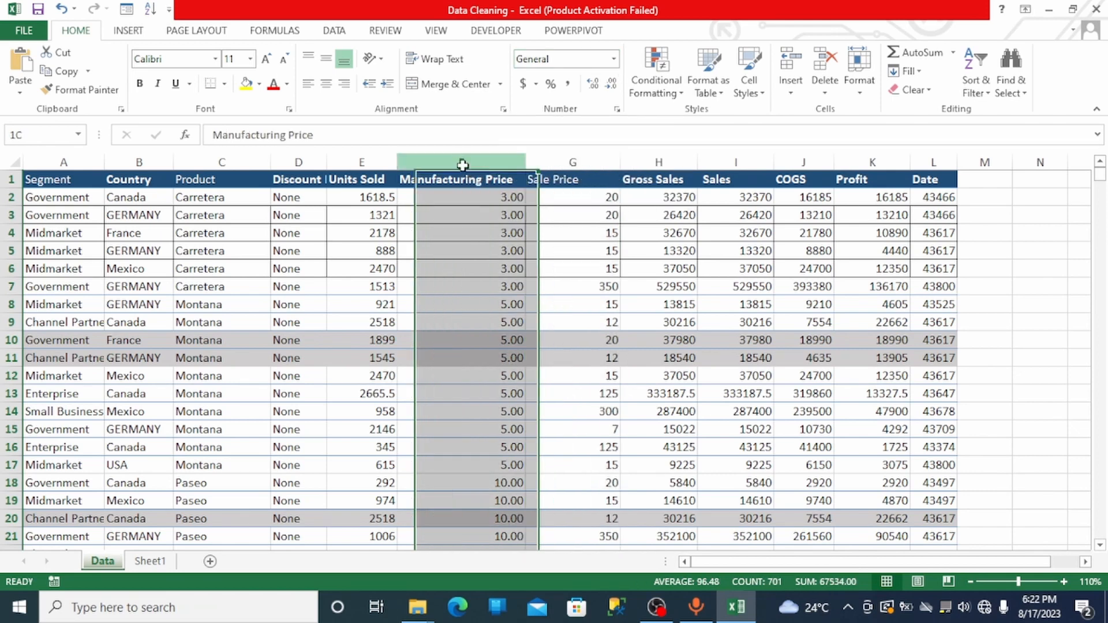
{"action": "left_click", "coordinate": [616, 59]}
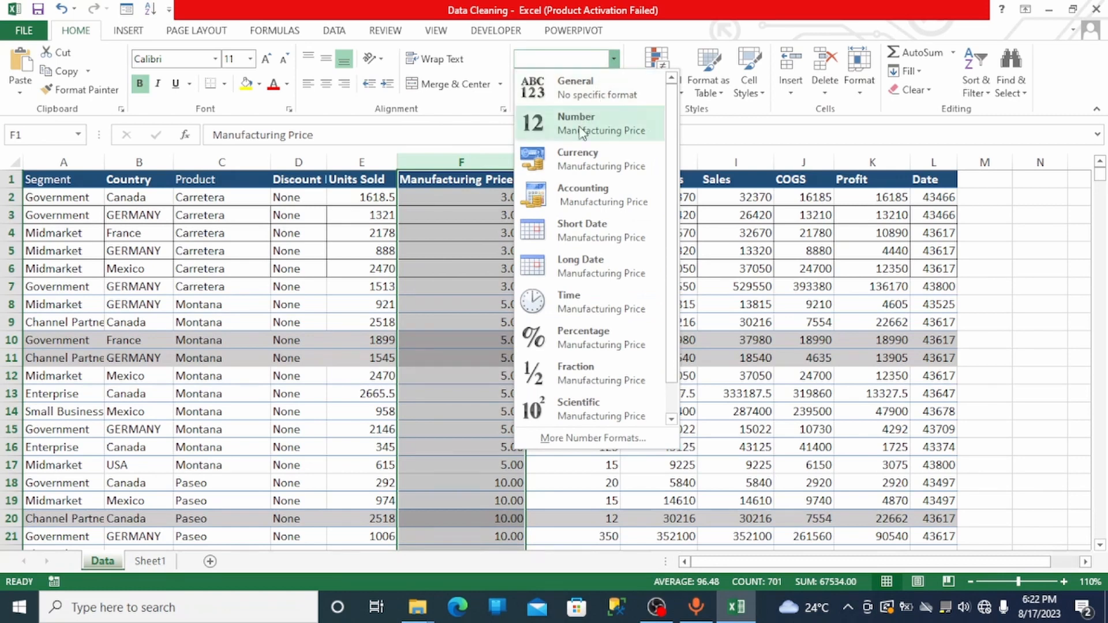
{"action": "left_click", "coordinate": [565, 199]}
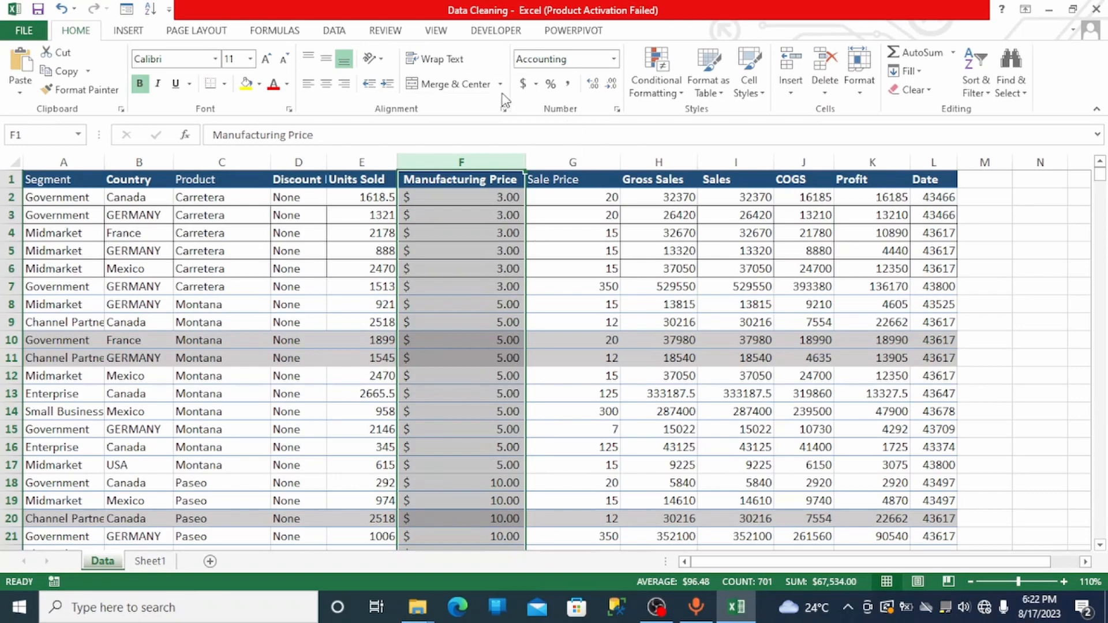
{"action": "left_click", "coordinate": [614, 58]}
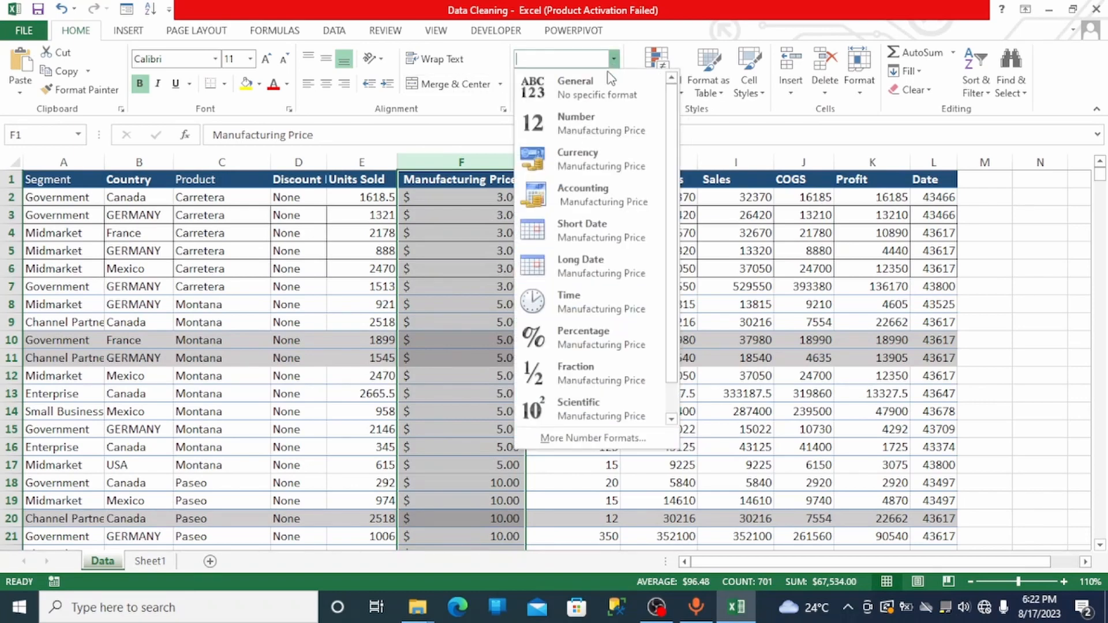
{"action": "left_click", "coordinate": [593, 128]}
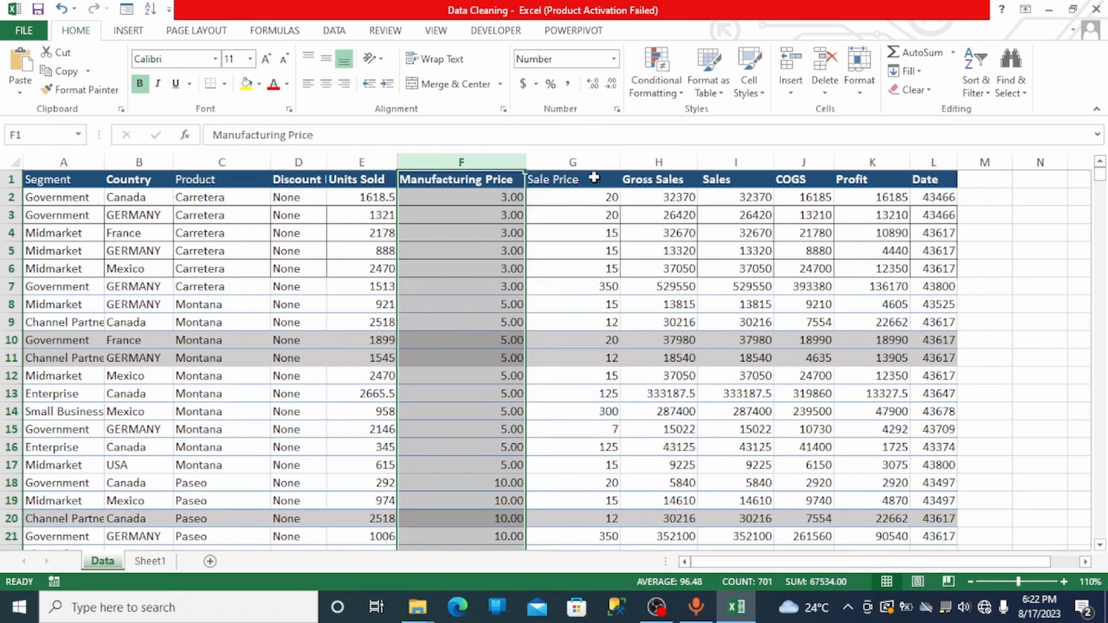
{"action": "left_click", "coordinate": [585, 161]}
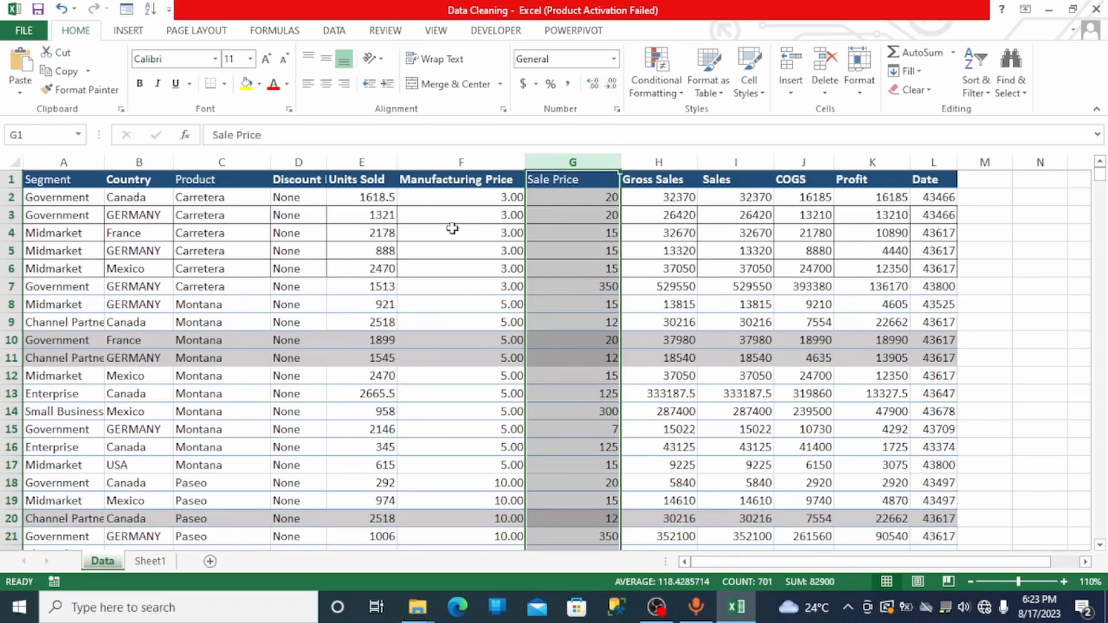
{"action": "left_click", "coordinate": [453, 229]}
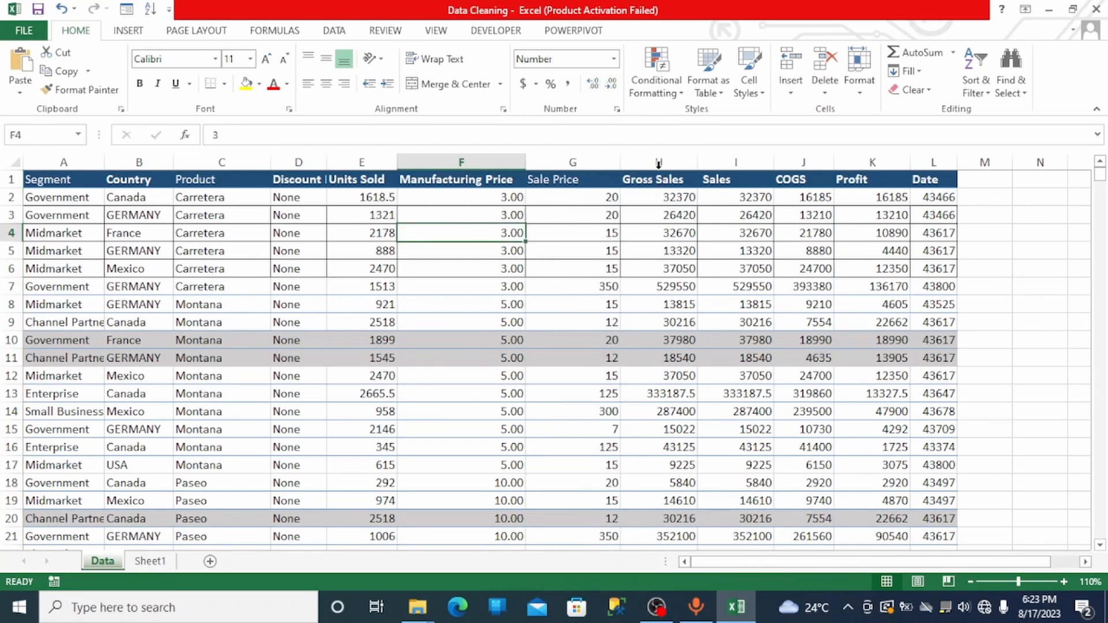
- Remove the bold formatting from the entire Gross Sales, Sales, COGS and Profit columns
{"action": "left_click", "coordinate": [658, 164]}
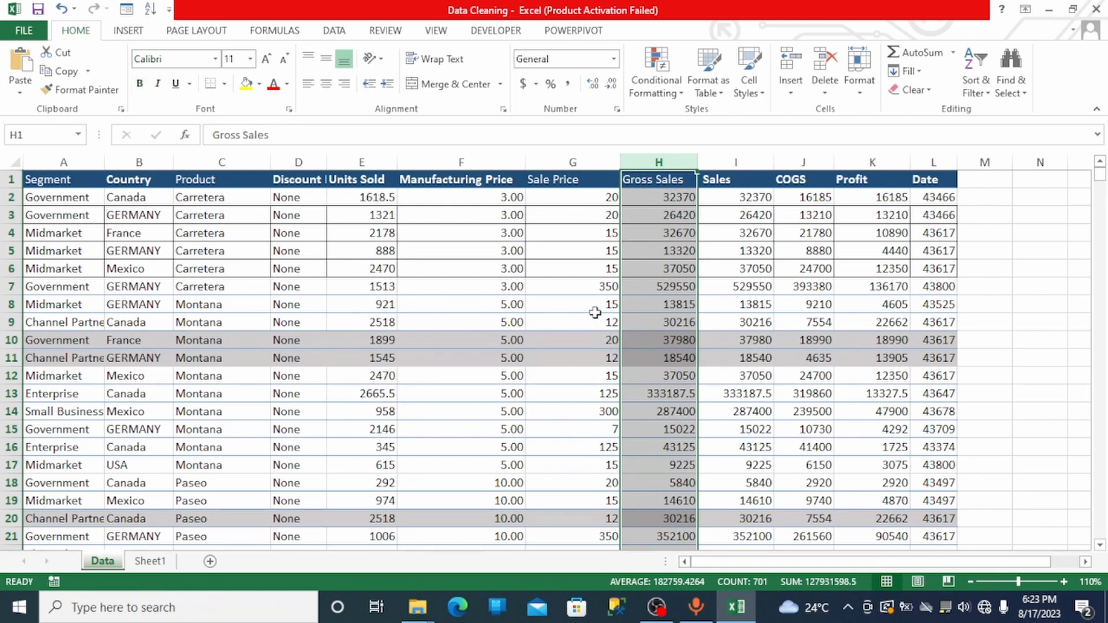
{"action": "left_click", "coordinate": [733, 164]}
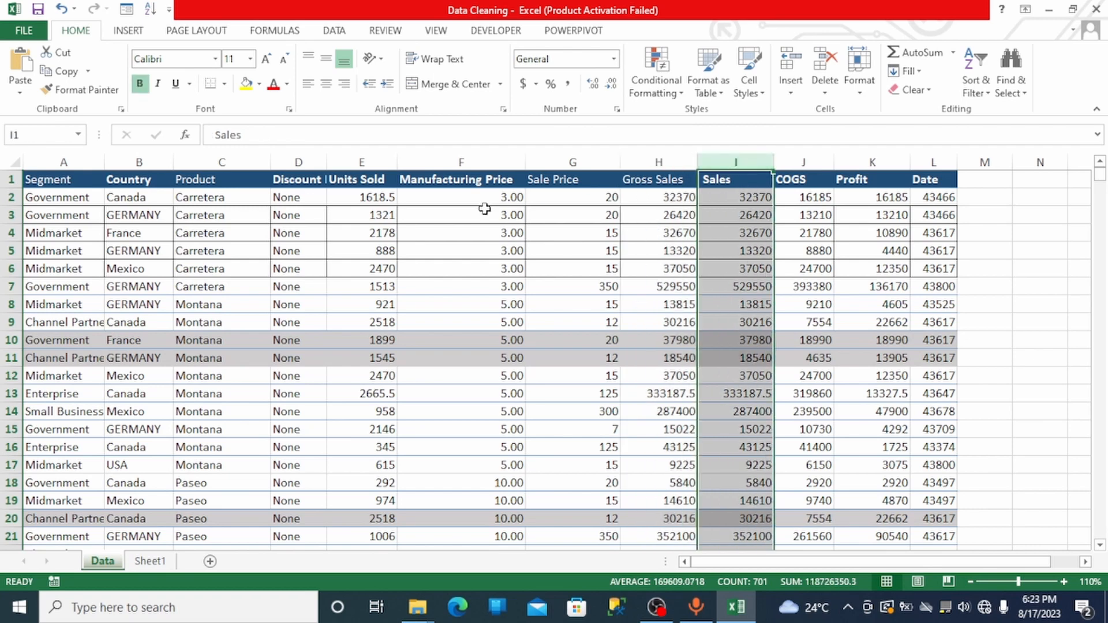
{"action": "left_click", "coordinate": [140, 84]}
{"action": "left_click", "coordinate": [804, 163]}
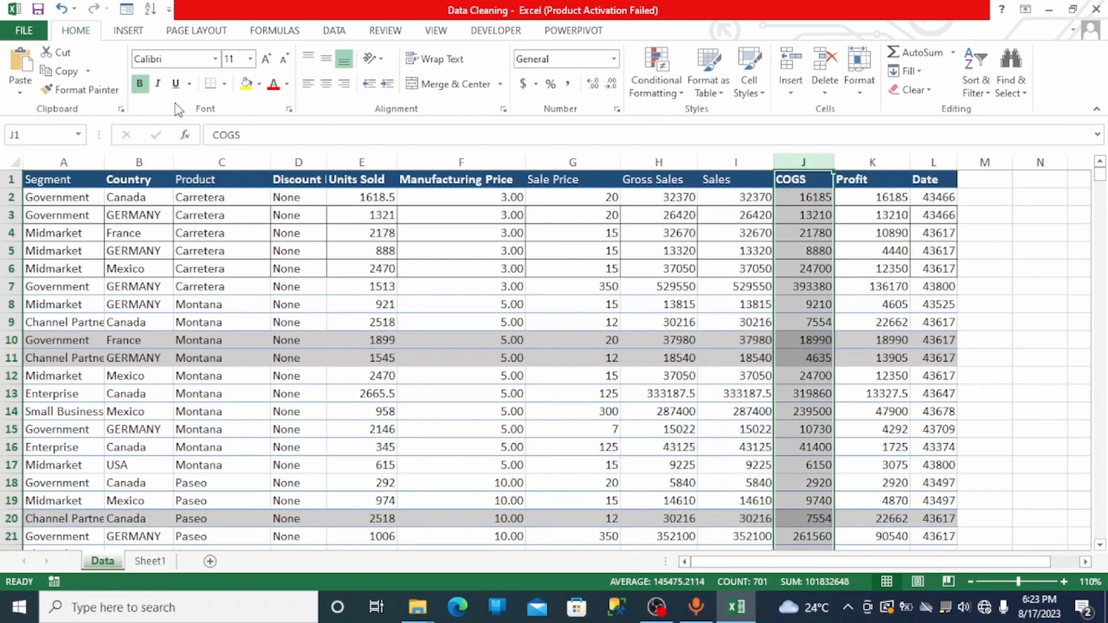
{"action": "left_click", "coordinate": [140, 84]}
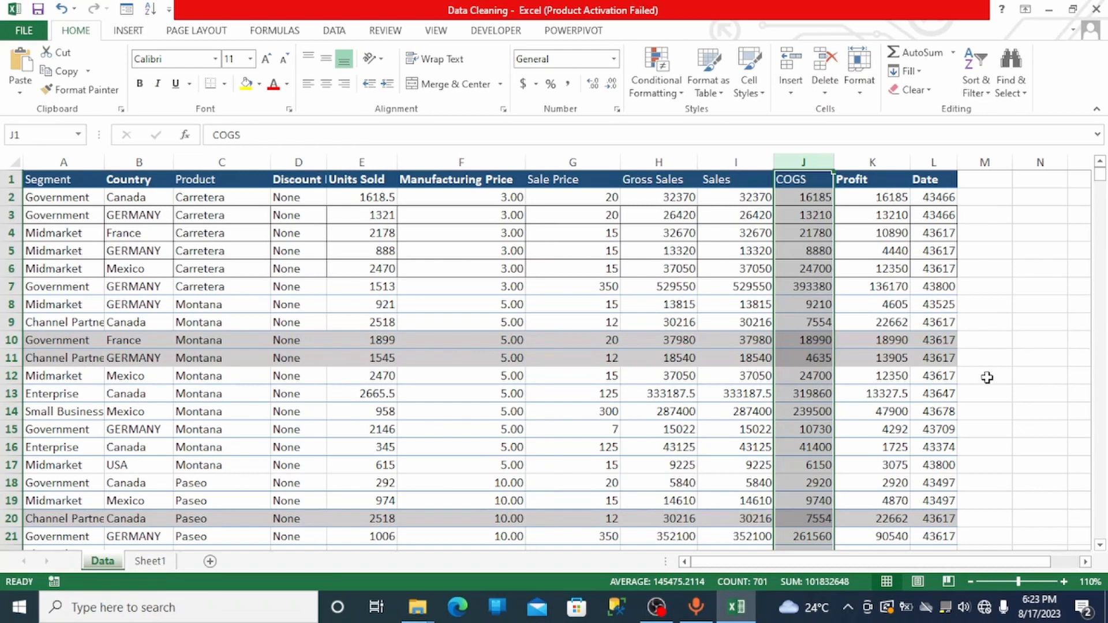
{"action": "left_click", "coordinate": [873, 162]}
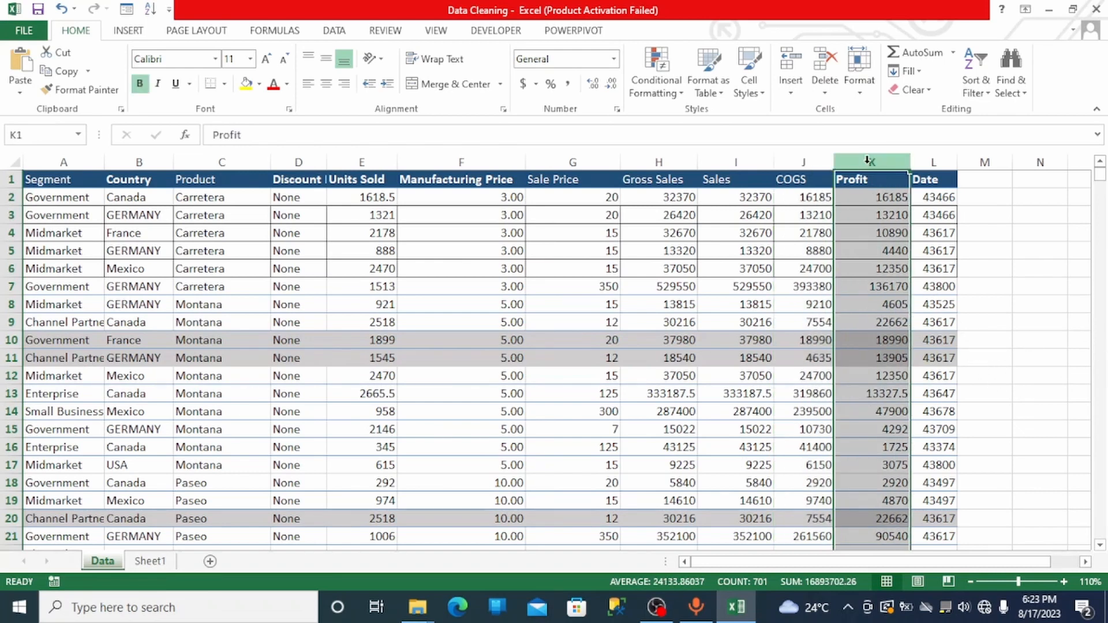
{"action": "left_click", "coordinate": [138, 85]}
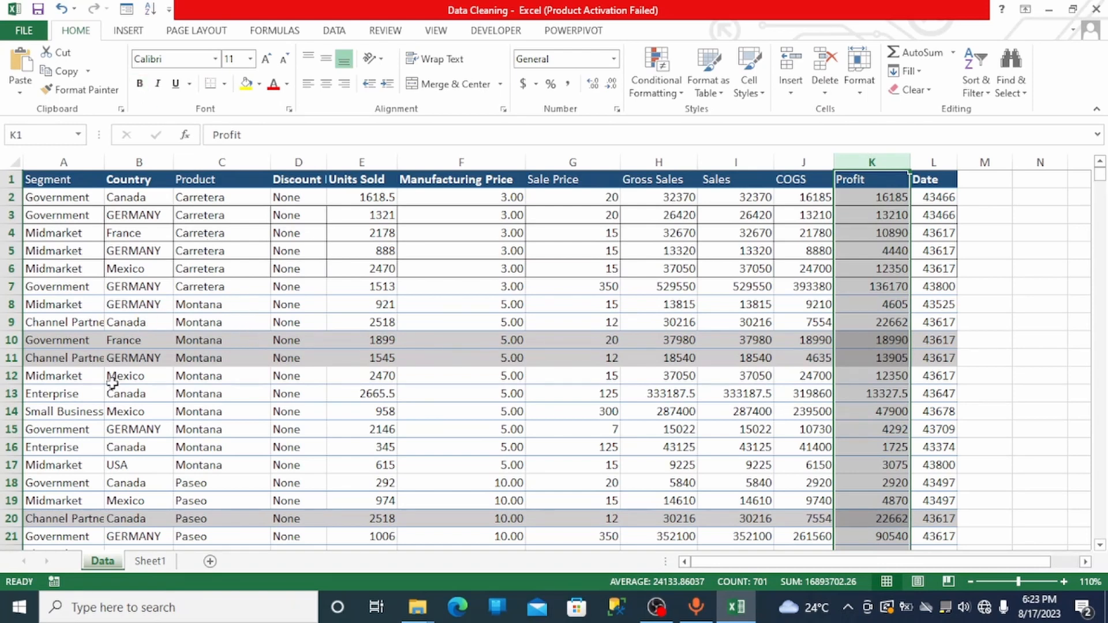
{"action": "left_click", "coordinate": [128, 214]}
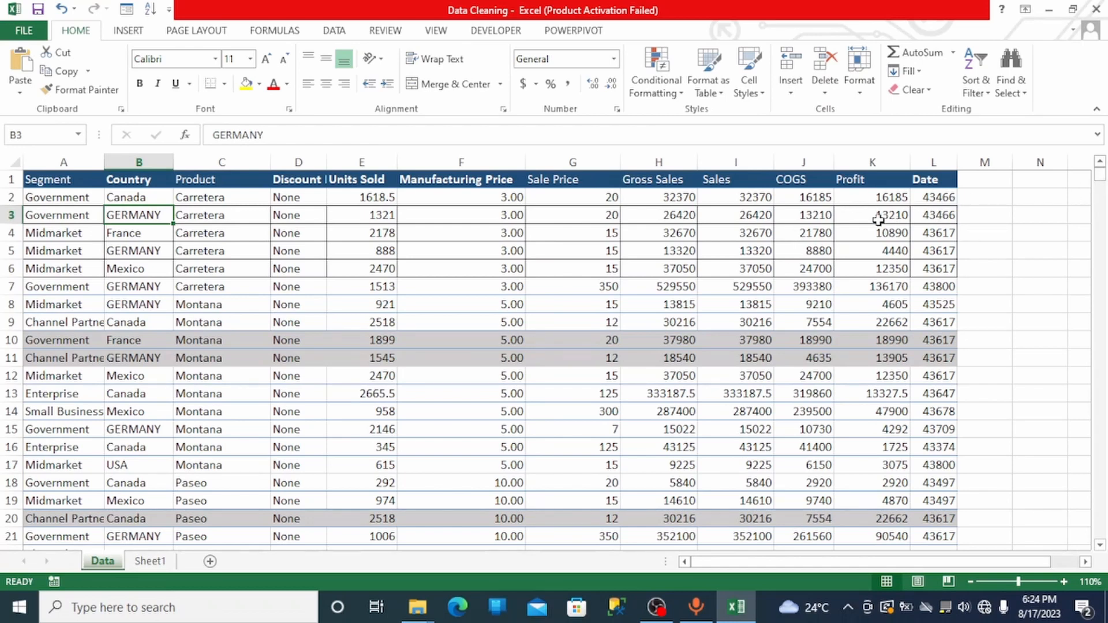
- Format the entire Date column as Short Date and widen it enough to show the full dates
{"action": "left_click", "coordinate": [920, 158]}
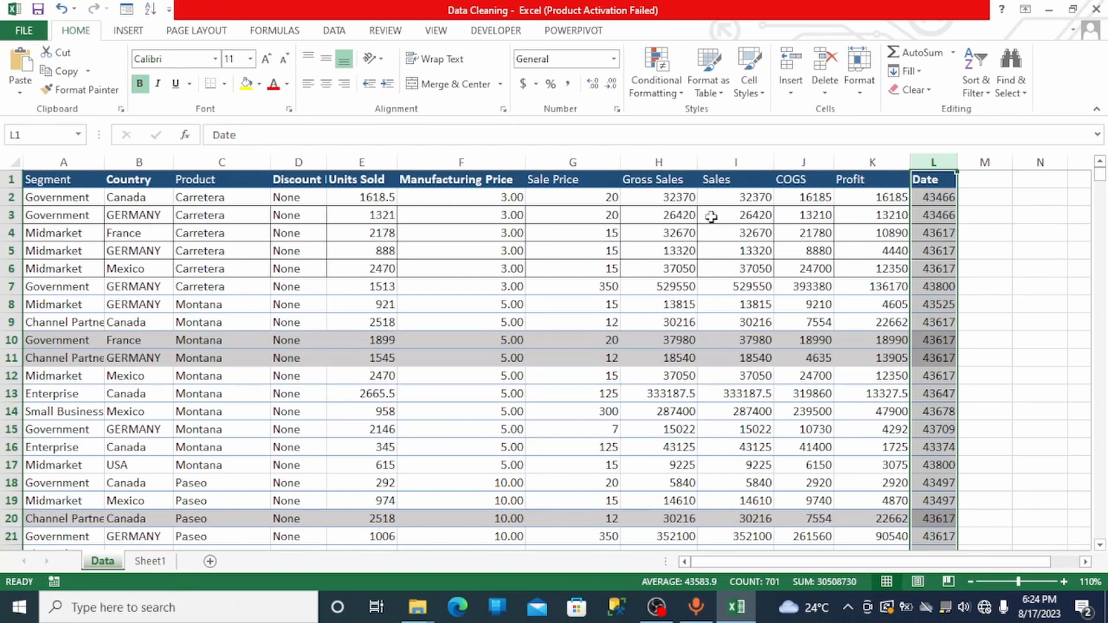
{"action": "left_click", "coordinate": [614, 61]}
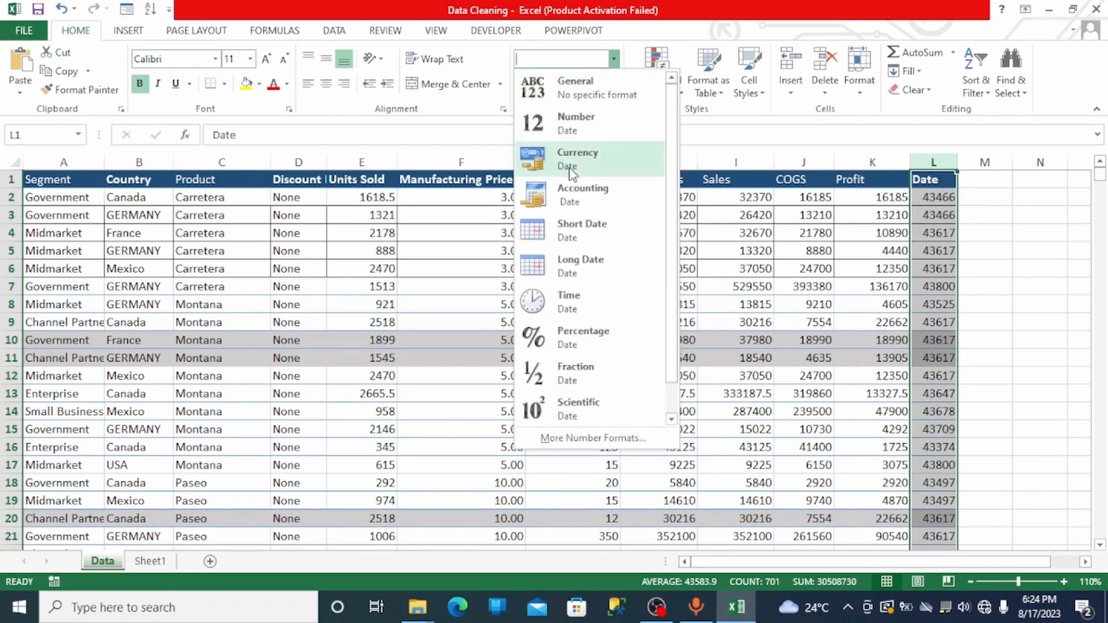
{"action": "left_click", "coordinate": [568, 230]}
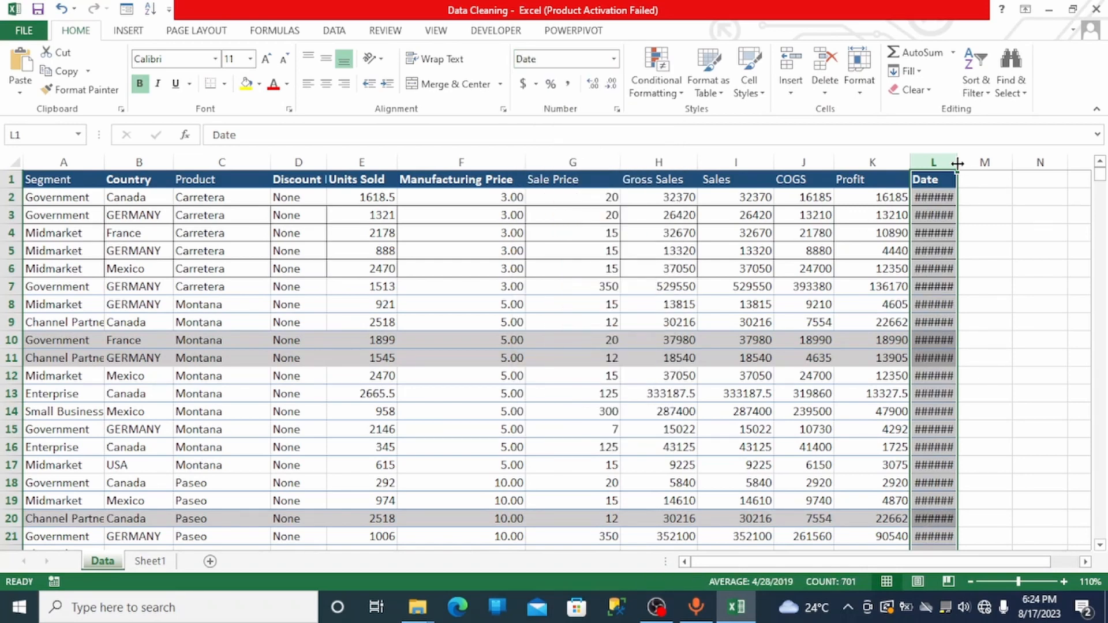
{"action": "left_click_drag", "start_coordinate": [957, 163], "coordinate": [994, 164]}
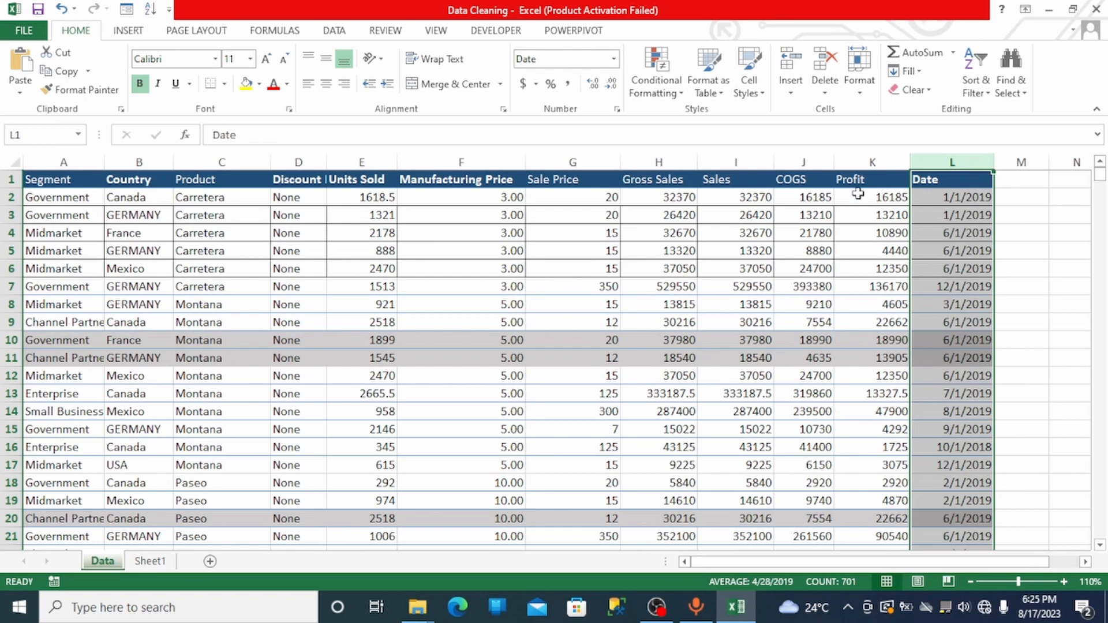
- Remove the bold formatting from the entire Date column
{"action": "left_click", "coordinate": [139, 85]}
{"action": "left_click", "coordinate": [1070, 249]}
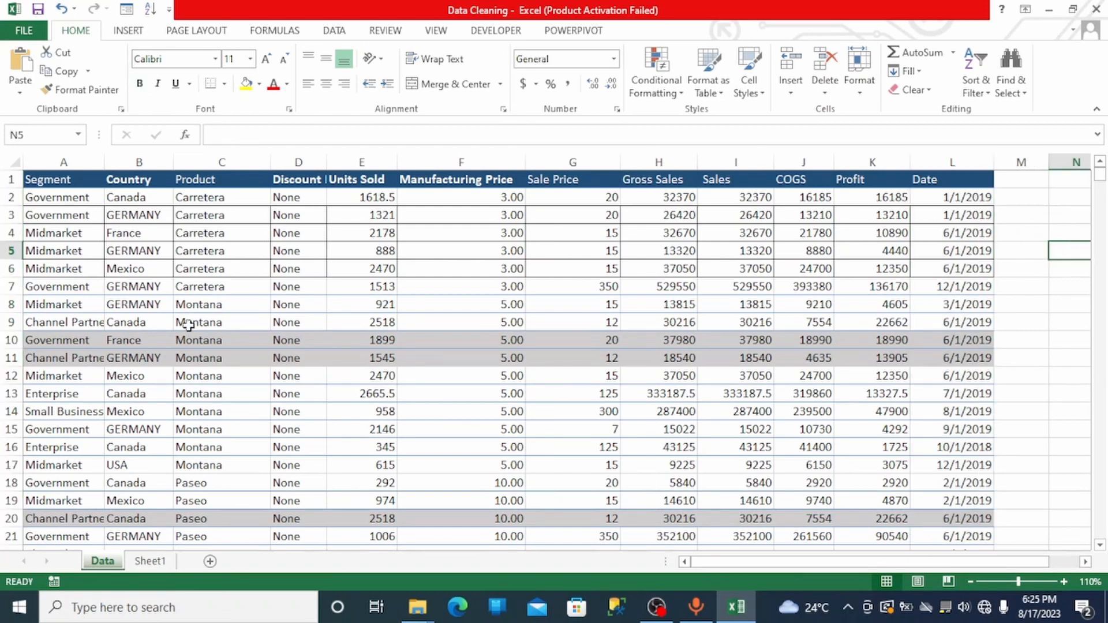
- Insert a blank helper column between the Country and Product columns
{"action": "left_click", "coordinate": [140, 161]}
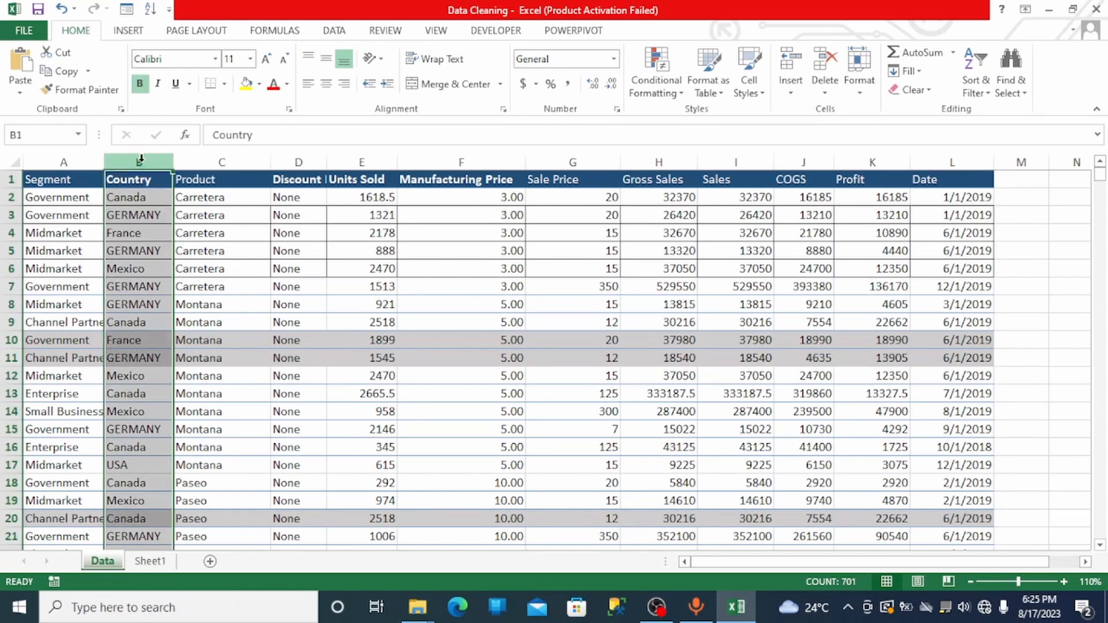
{"action": "left_click", "coordinate": [221, 162]}
{"action": "right_click", "coordinate": [222, 163]}
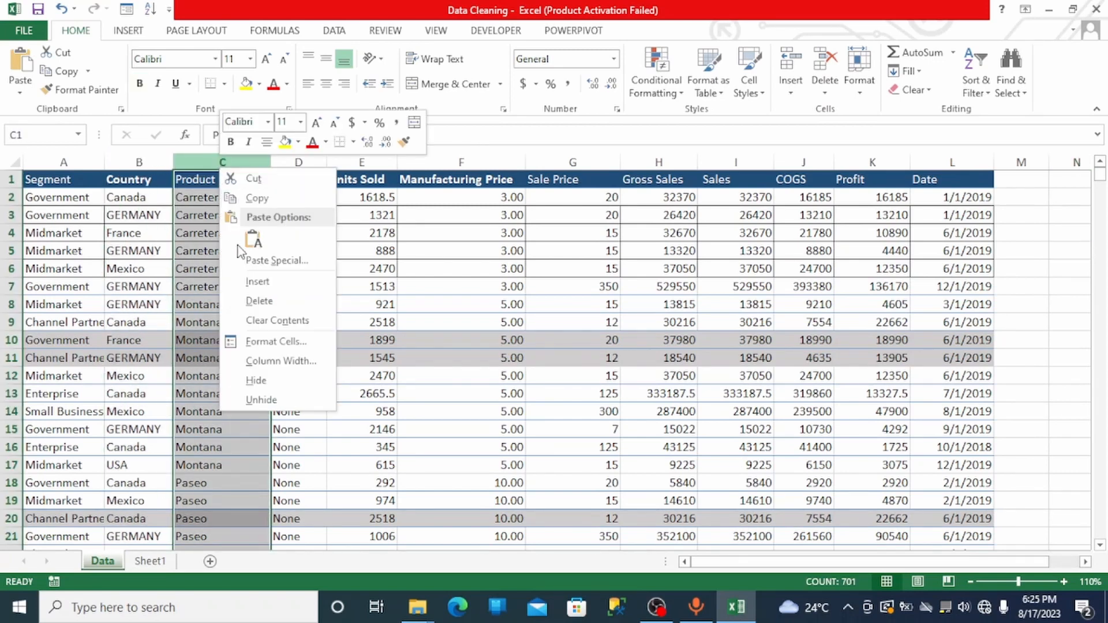
{"action": "left_click", "coordinate": [253, 286]}
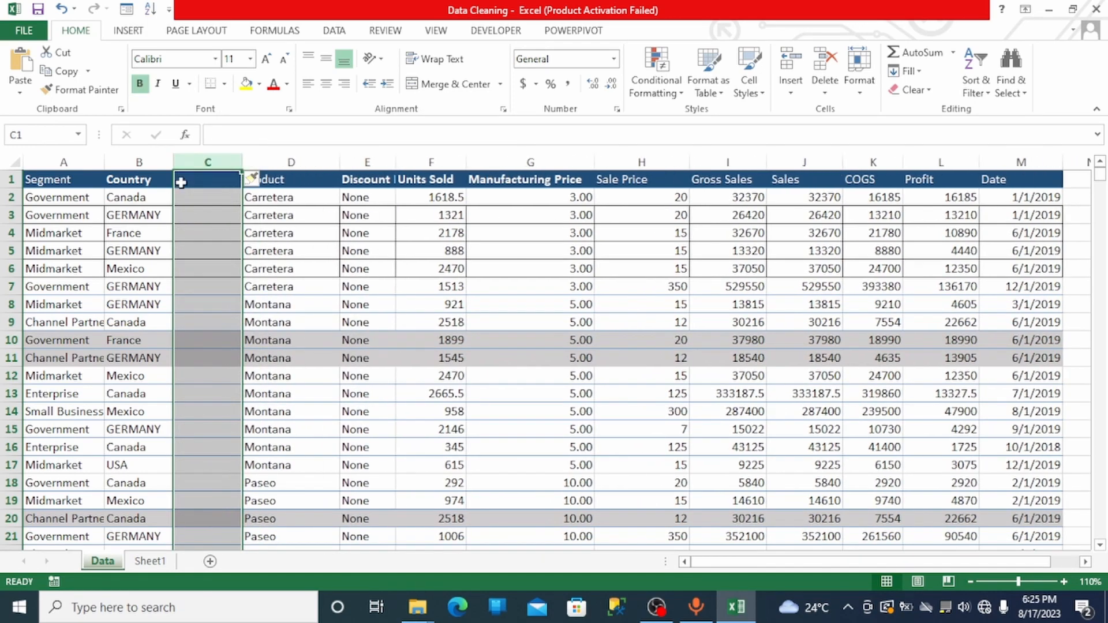
- Enter the formula =PROPER(B2) in cell C2 to convert the first country name to proper case
{"action": "left_click", "coordinate": [184, 200]}
{"action": "type", "text": "="}
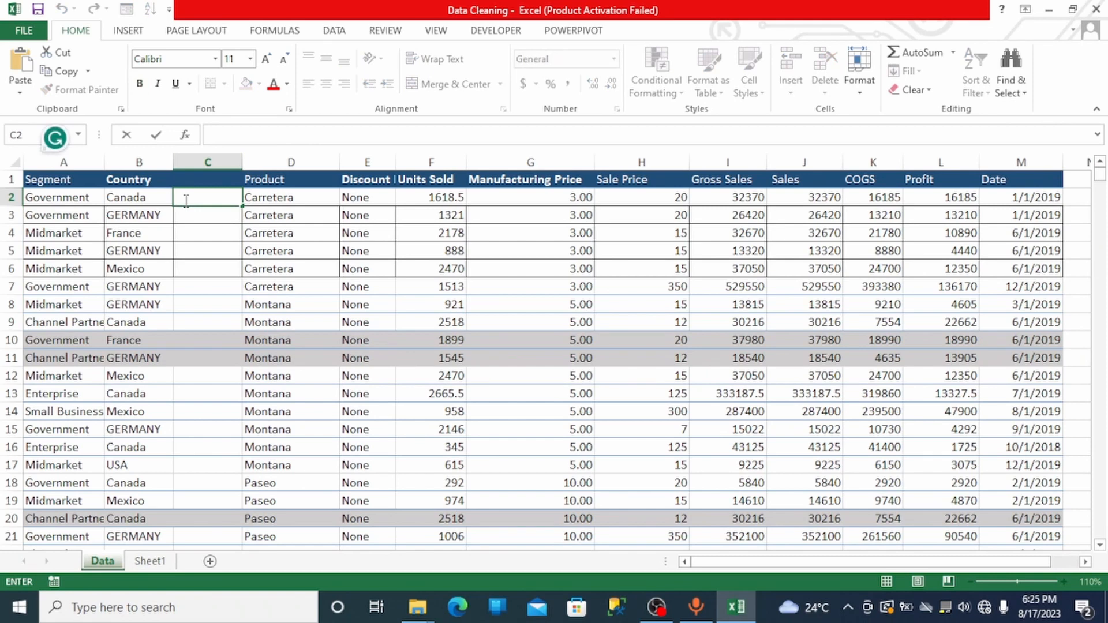
{"action": "type", "text": "PP"}
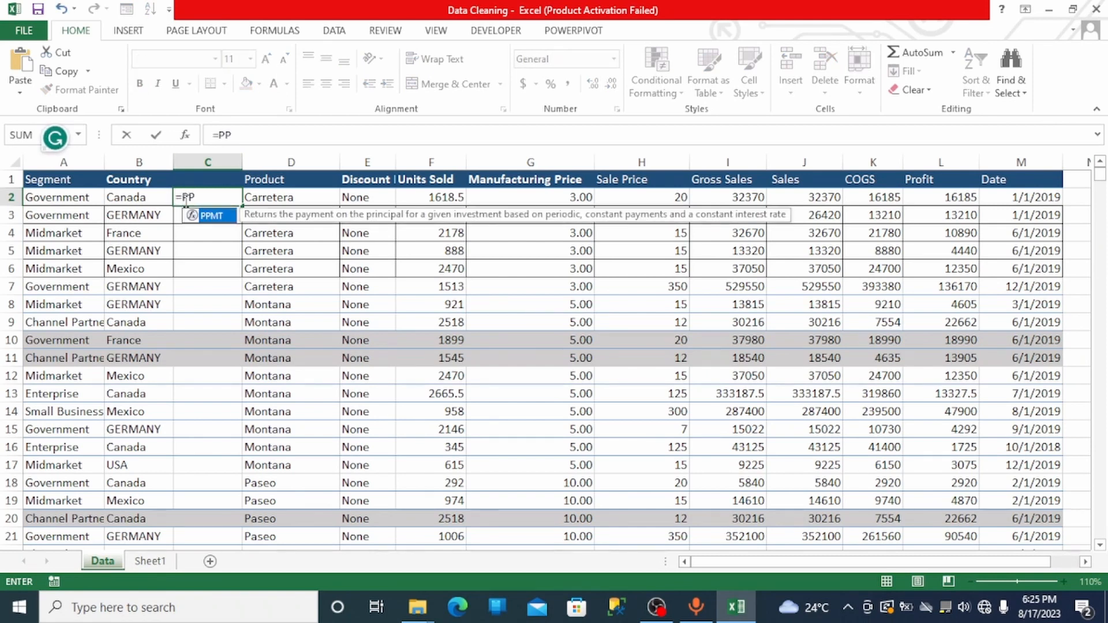
{"action": "type", "text": "R"}
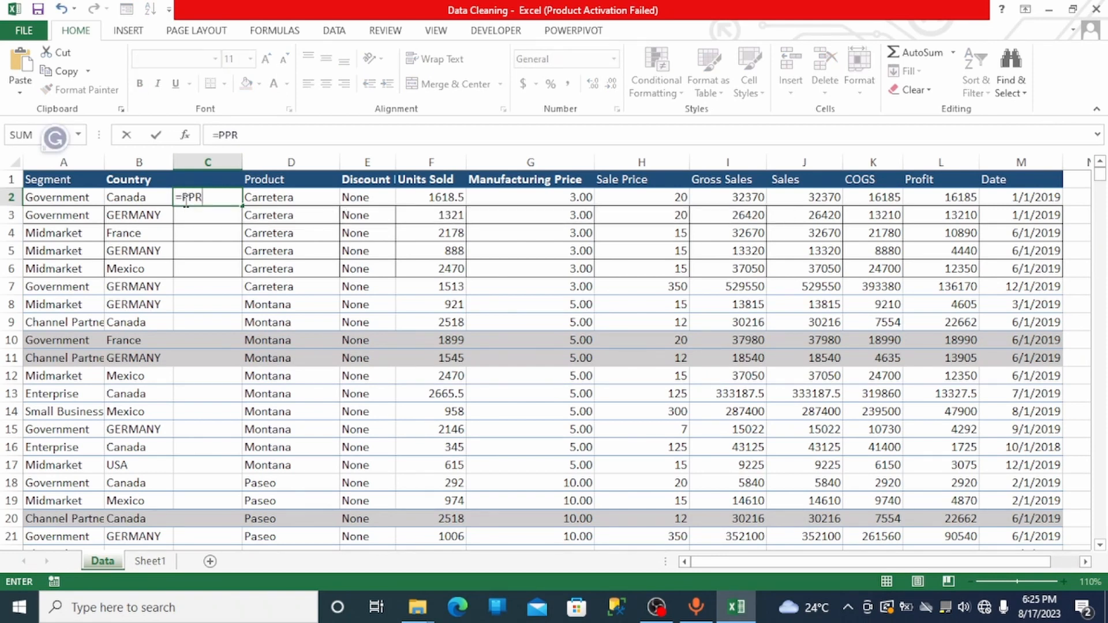
{"action": "key", "text": "BackSpace"}
{"action": "key", "text": "BackSpace"}
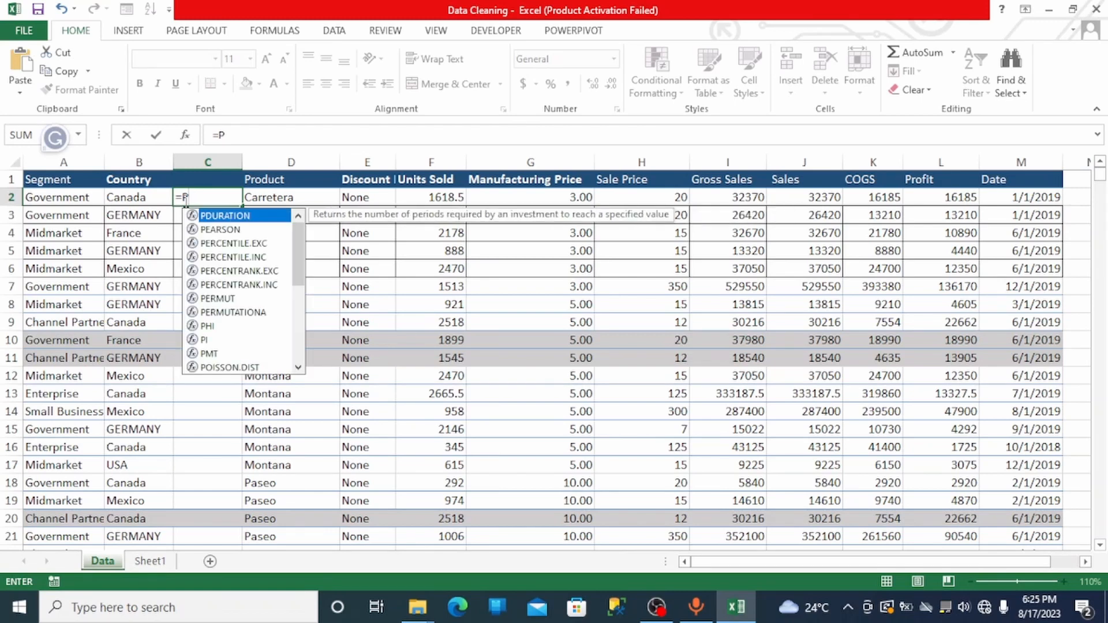
{"action": "type", "text": "RO"}
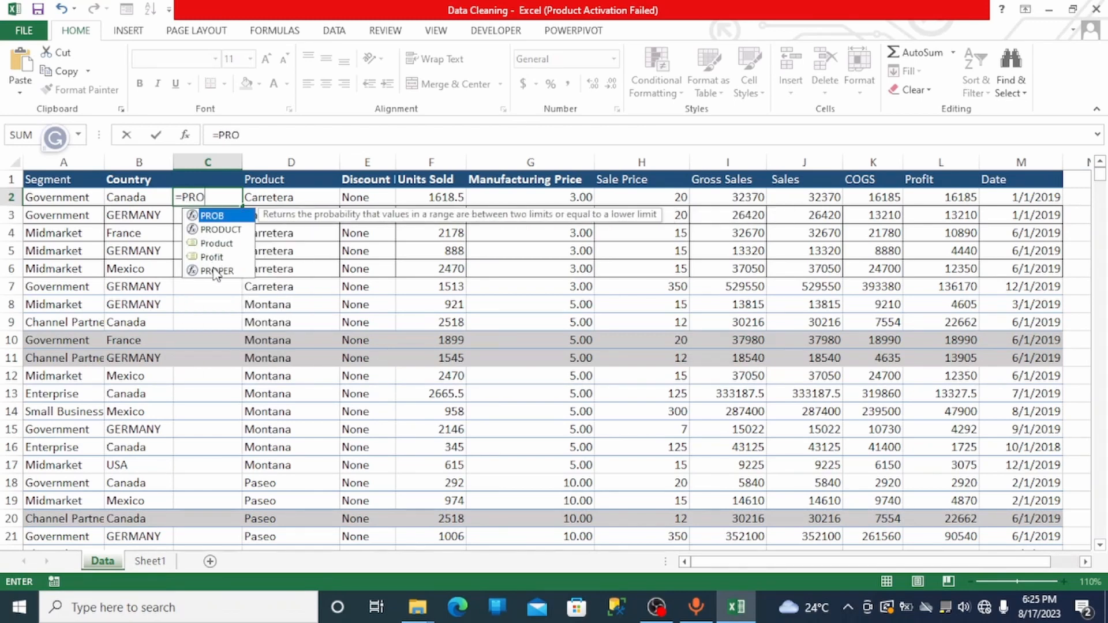
{"action": "left_click", "coordinate": [215, 272]}
{"action": "double_click", "coordinate": [215, 271]}
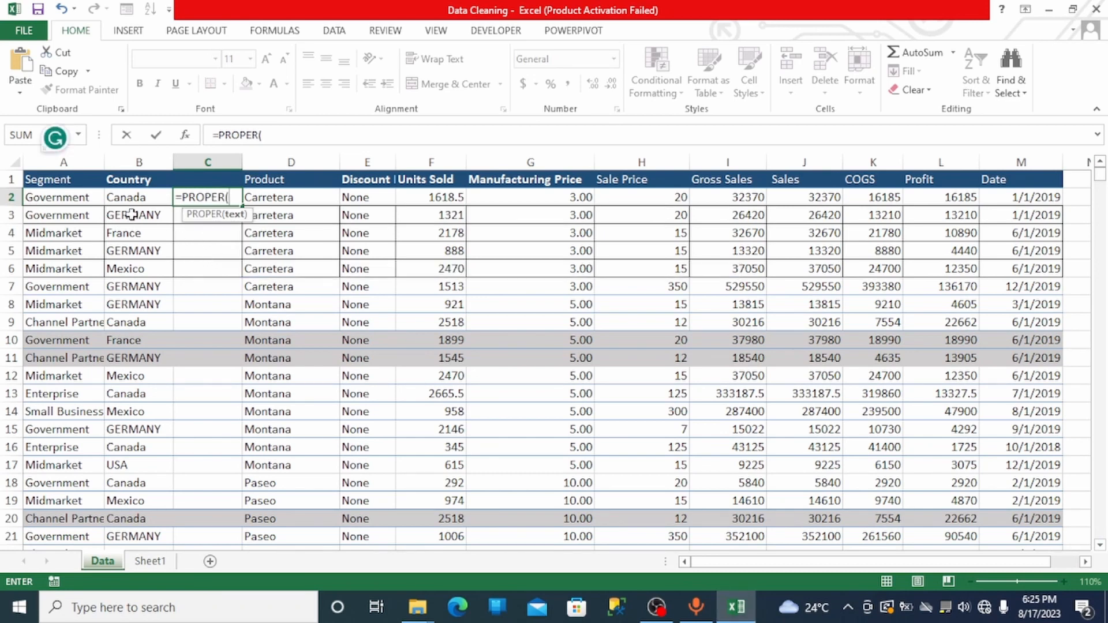
{"action": "left_click", "coordinate": [125, 200]}
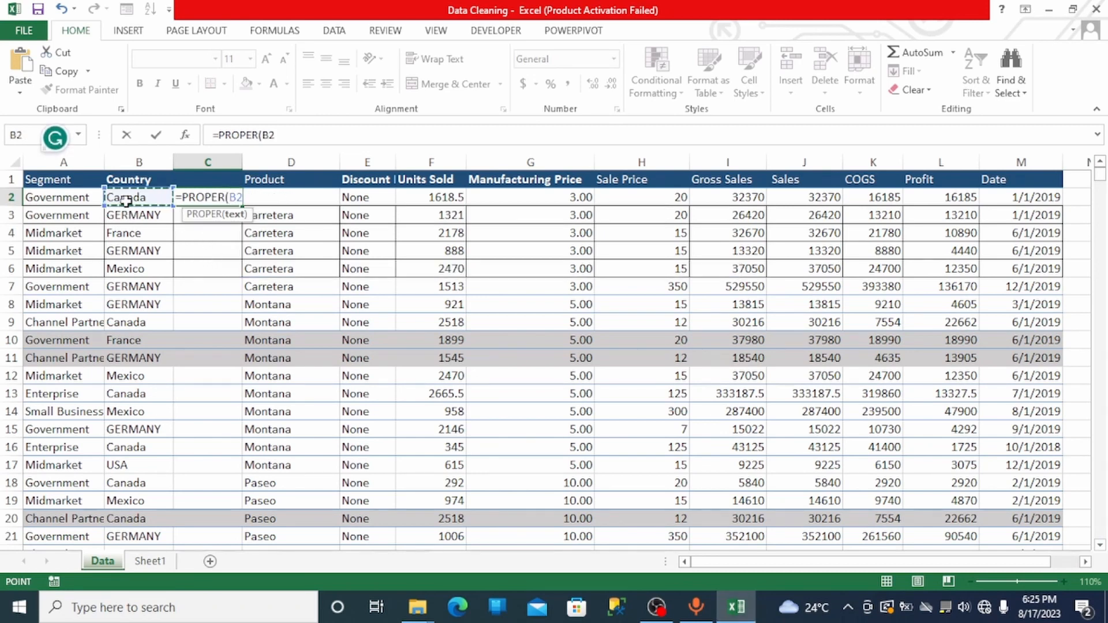
{"action": "type", "text": ")"}
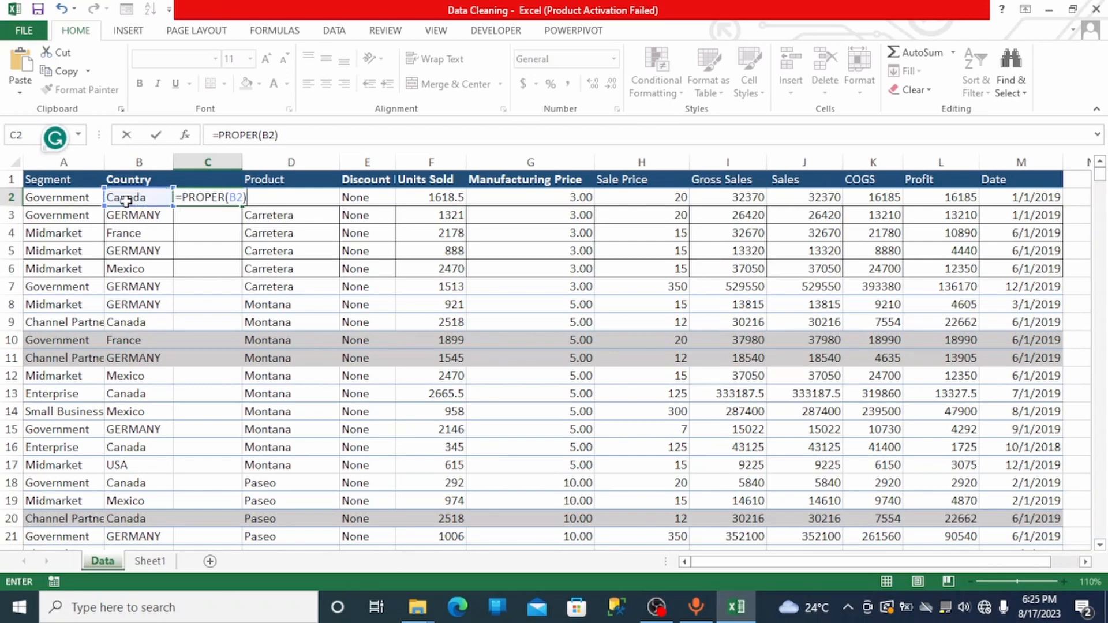
{"action": "key", "text": "Return"}
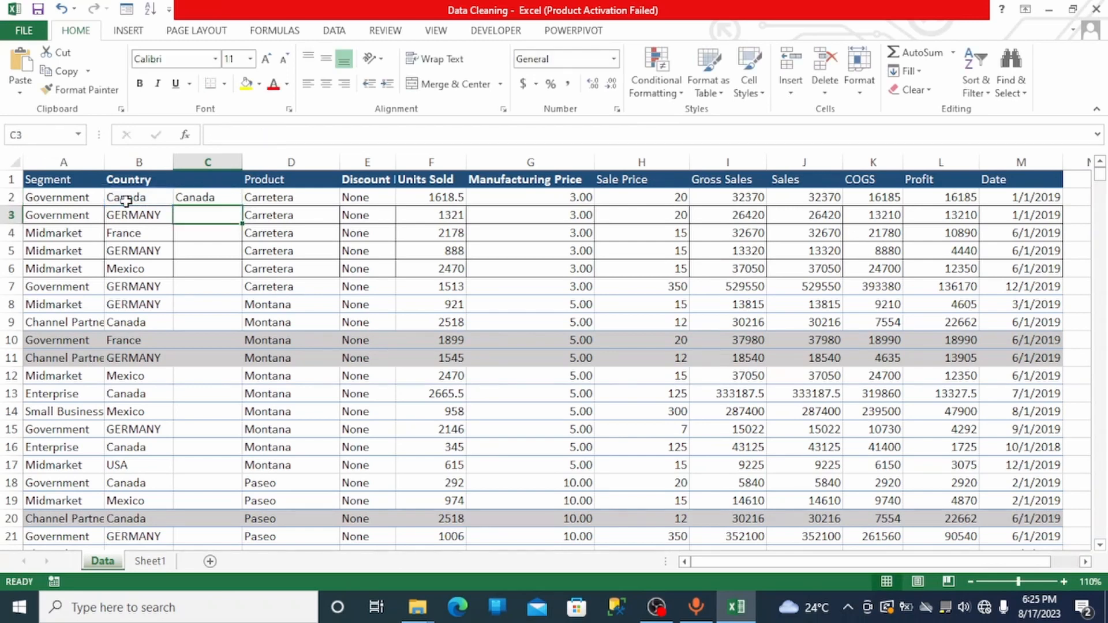
- Fill the PROPER formula from C2 down the helper column for all data rows
{"action": "left_click", "coordinate": [190, 197]}
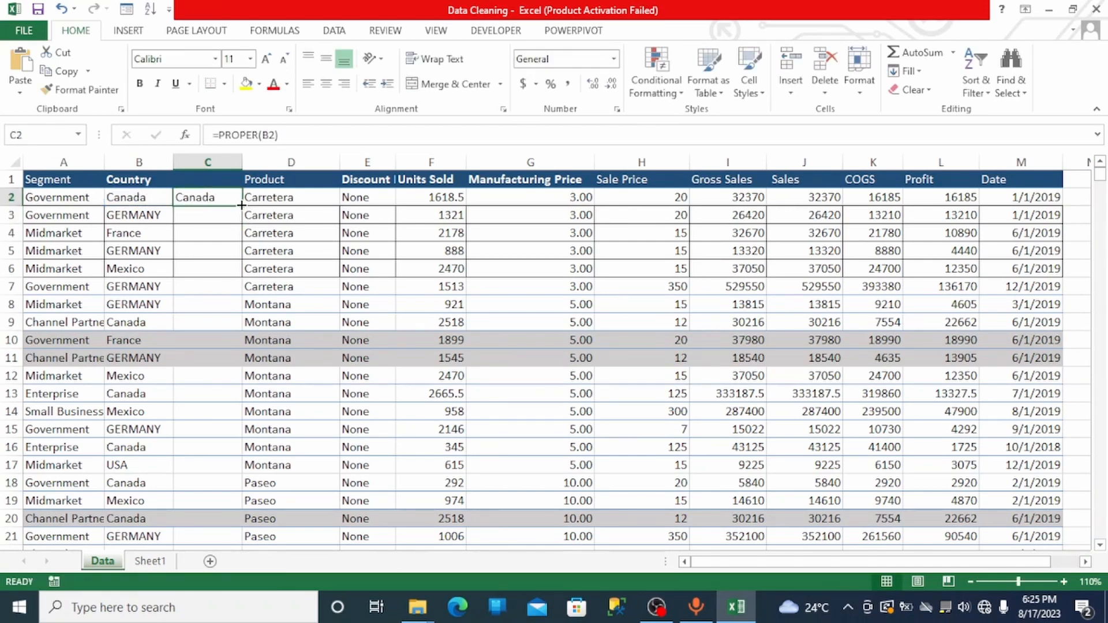
{"action": "double_click", "coordinate": [241, 205]}
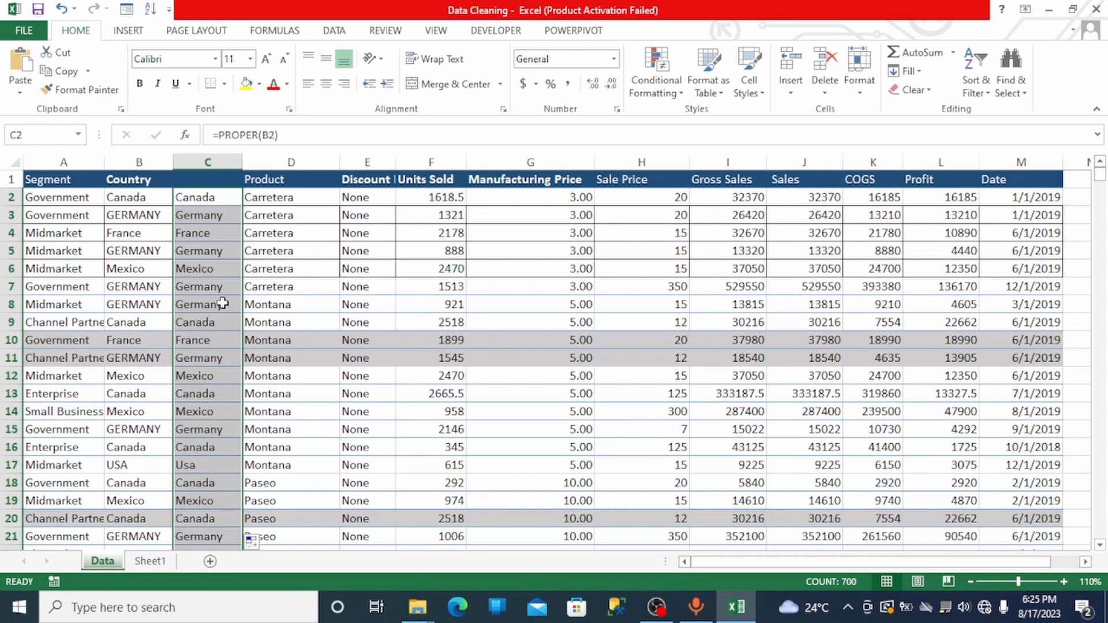
{"action": "left_click", "coordinate": [213, 196]}
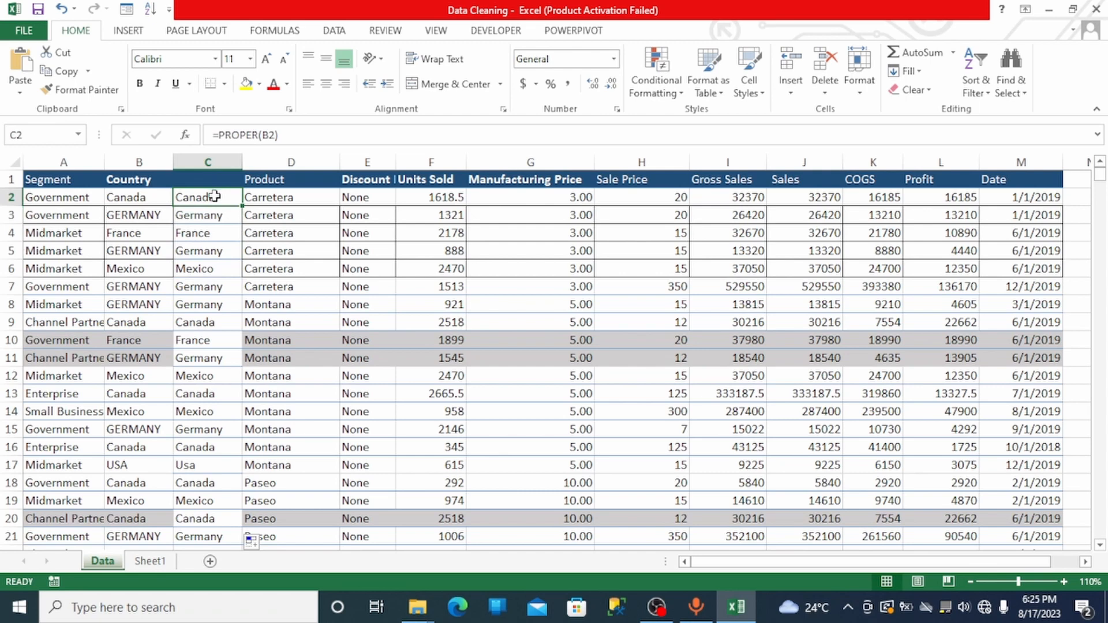
- Copy the whole helper column C and paste it as values only over the Country column B
{"action": "left_click", "coordinate": [209, 161]}
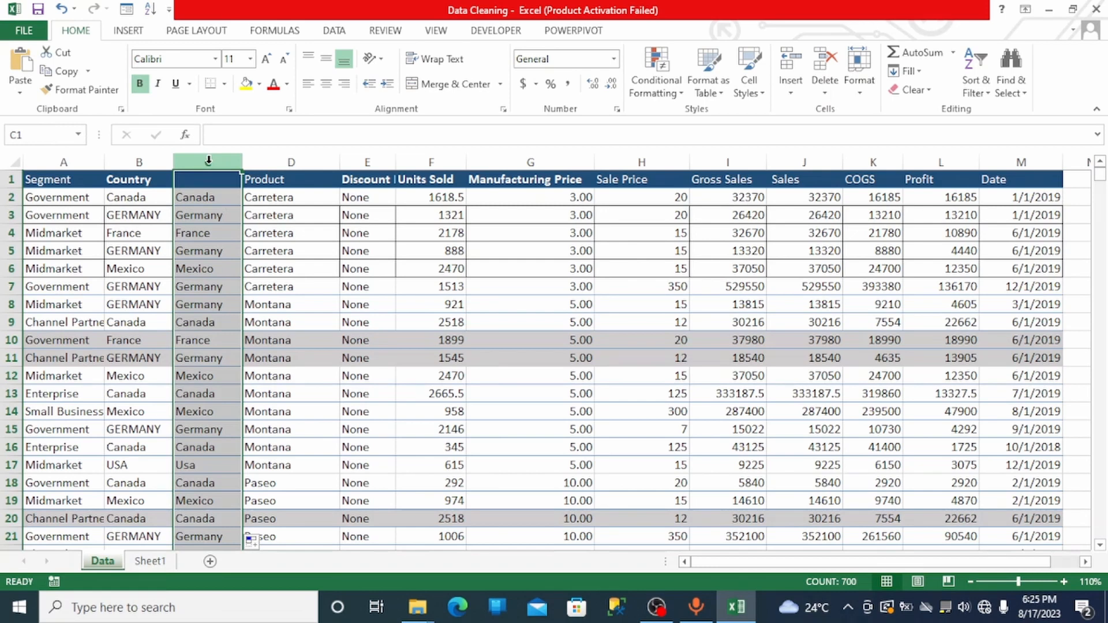
{"action": "key", "text": "ctrl+c"}
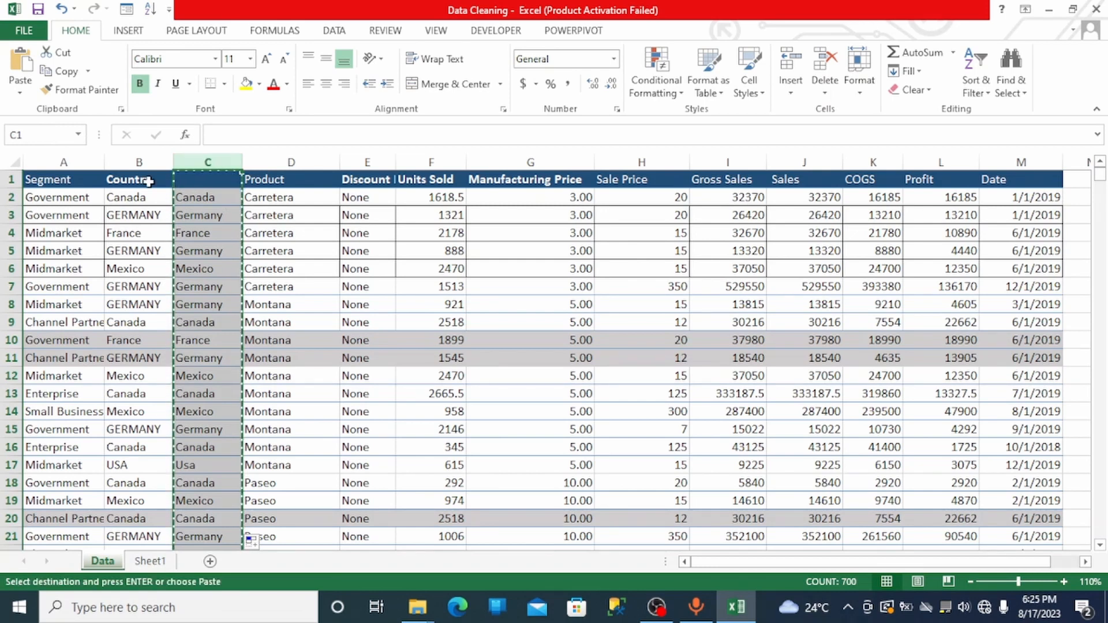
{"action": "left_click", "coordinate": [139, 163]}
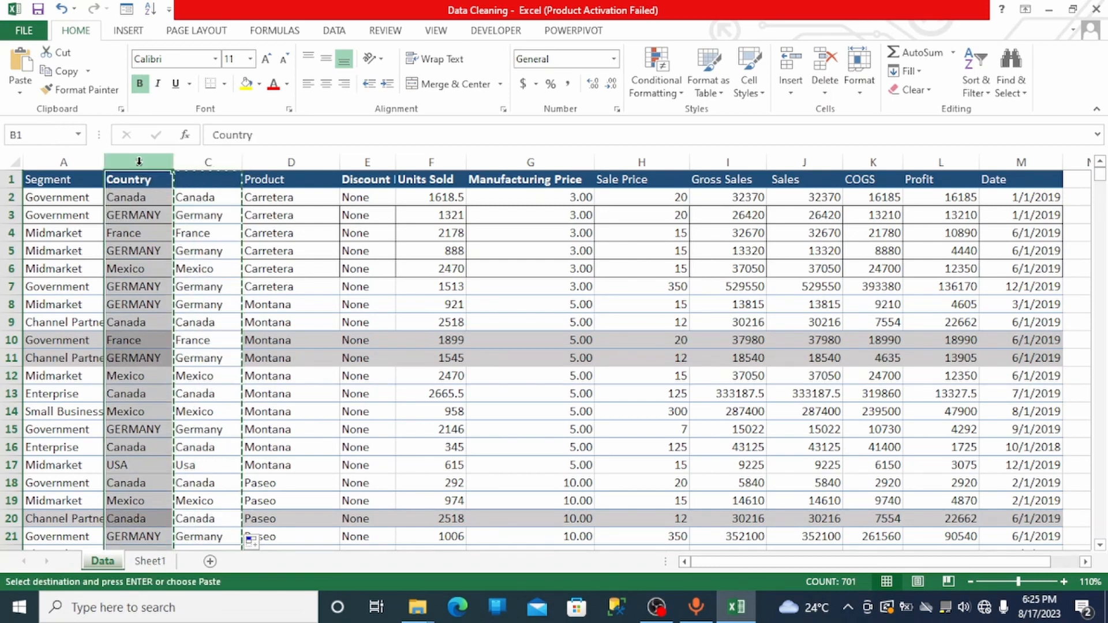
{"action": "right_click", "coordinate": [140, 164]}
{"action": "left_click", "coordinate": [197, 238]}
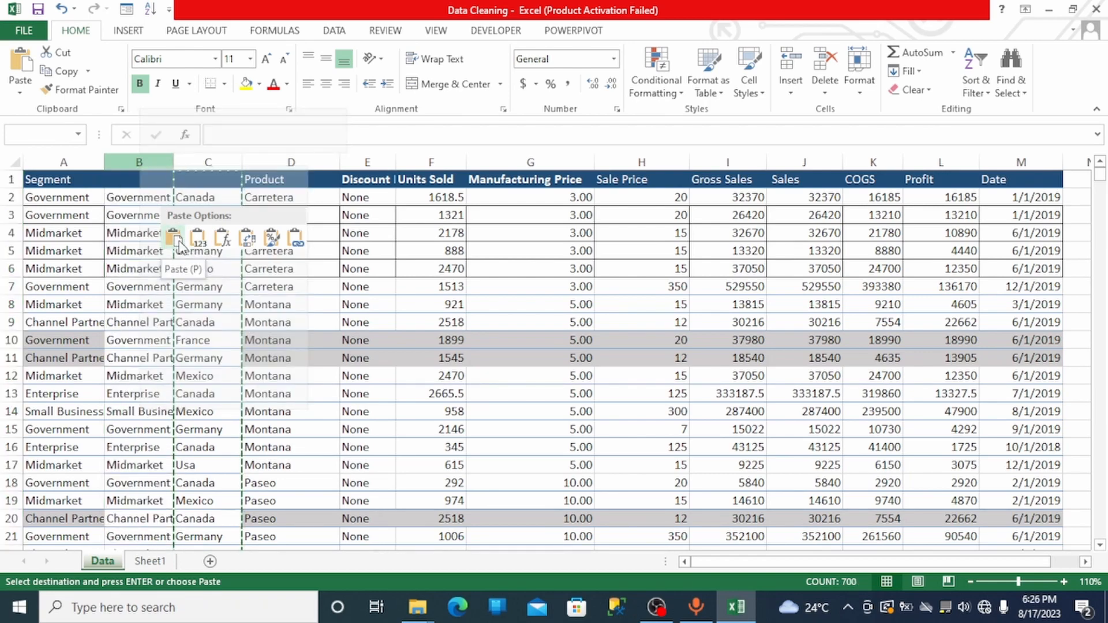
{"action": "left_click", "coordinate": [195, 243]}
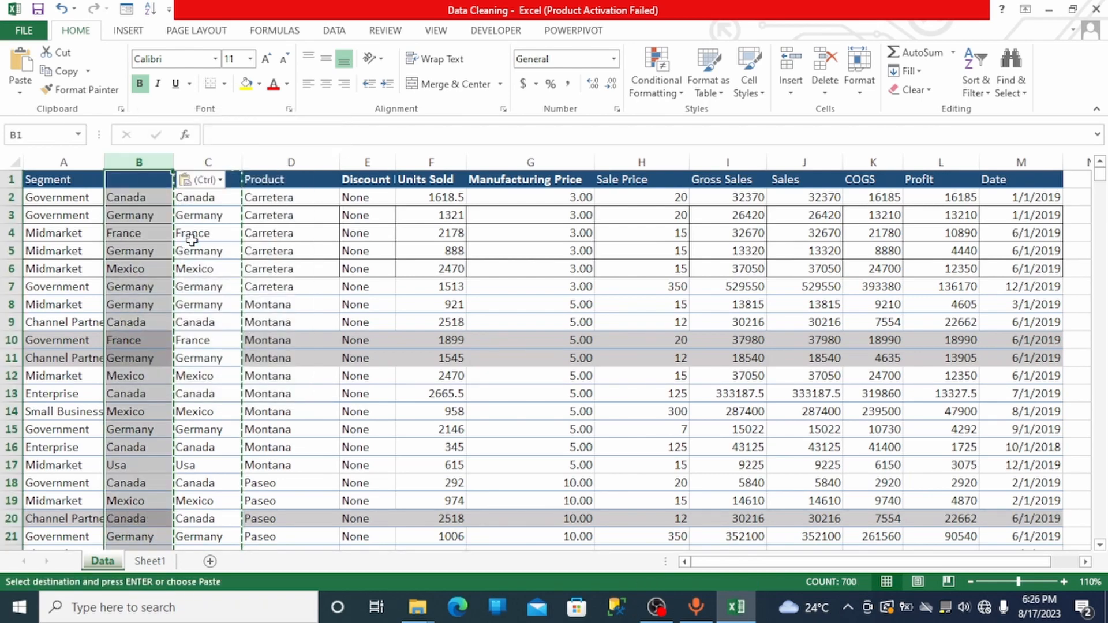
- Enter the header Country in cell B1, with only the first letter capitalised
{"action": "double_click", "coordinate": [142, 183]}
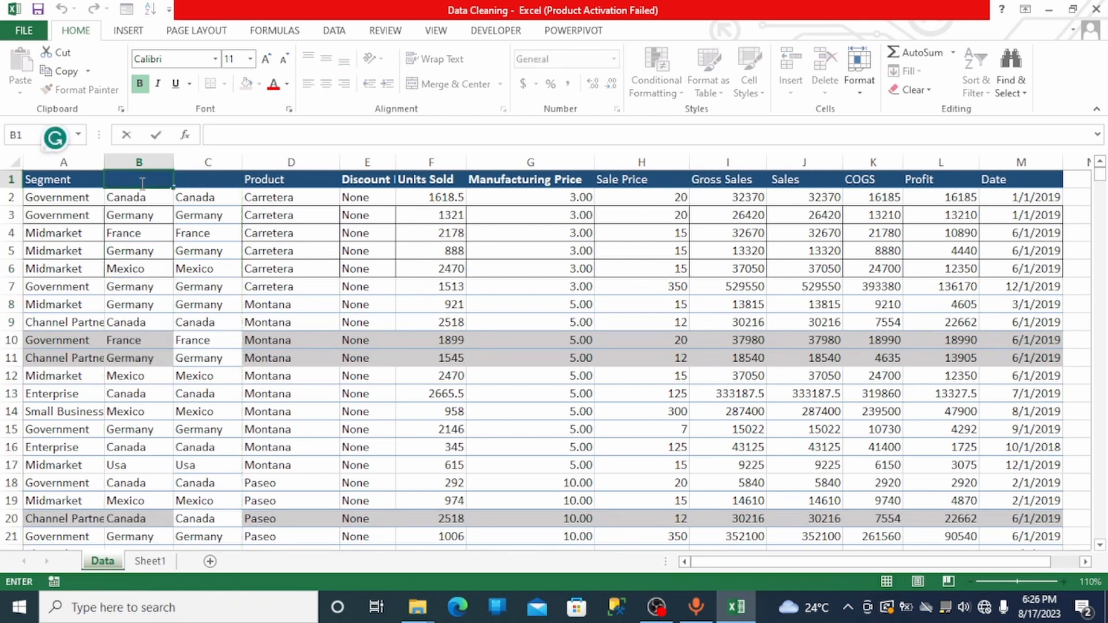
{"action": "type", "text": "COUNTRY"}
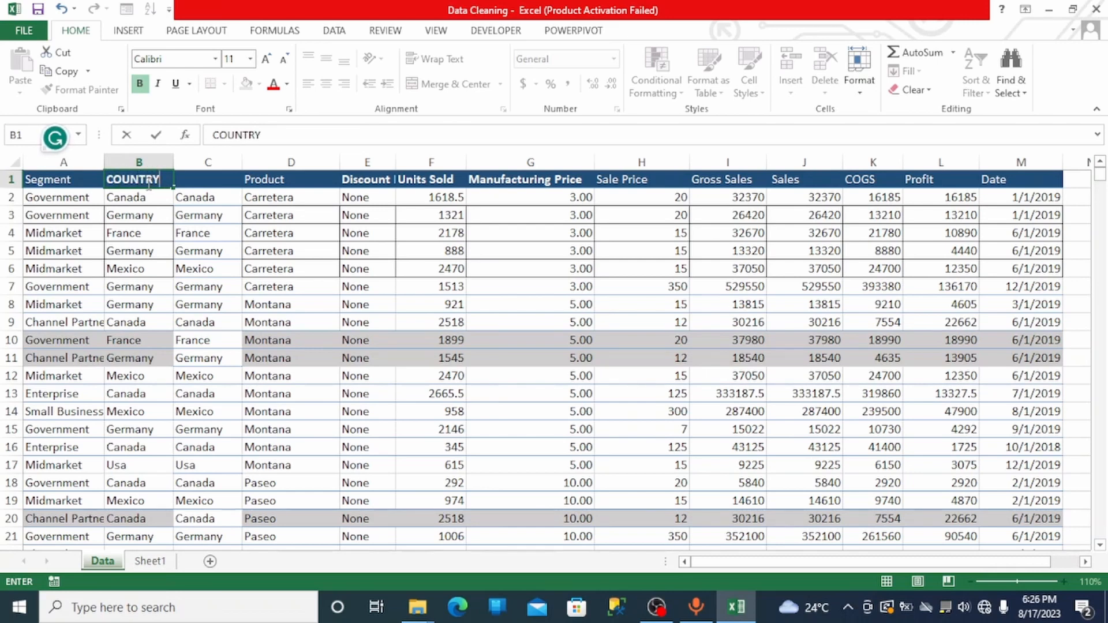
{"action": "key", "text": "BackSpace"}
{"action": "key", "text": "BackSpace"}
{"action": "key", "text": "BackSpace"}
{"action": "key", "text": "BackSpace"}
{"action": "key", "text": "BackSpace"}
{"action": "key", "text": "BackSpace"}
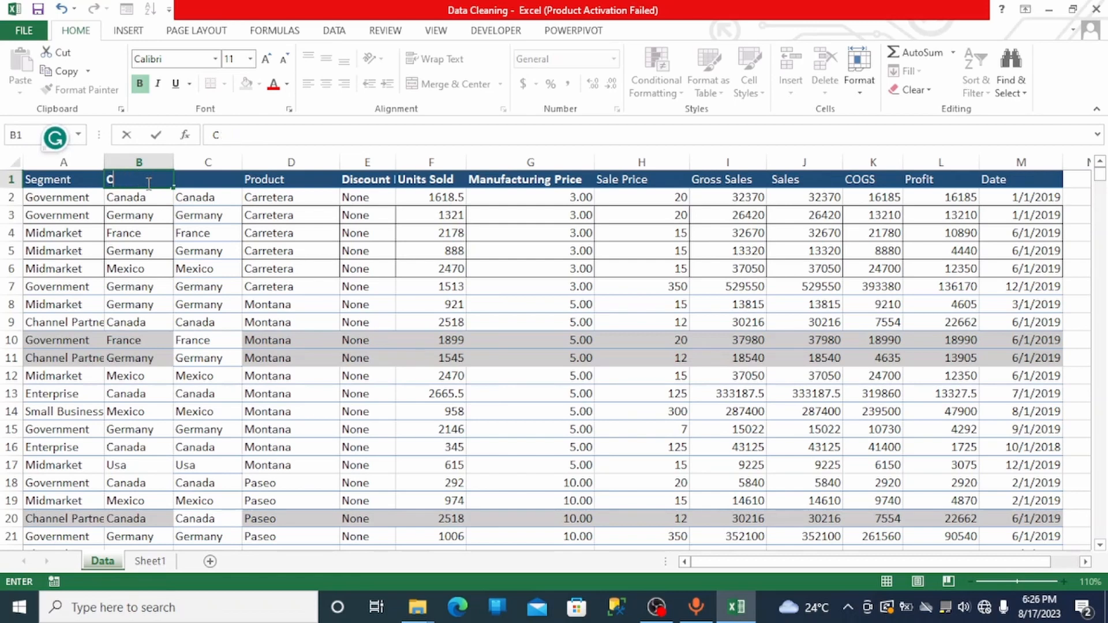
{"action": "type", "text": "ountry"}
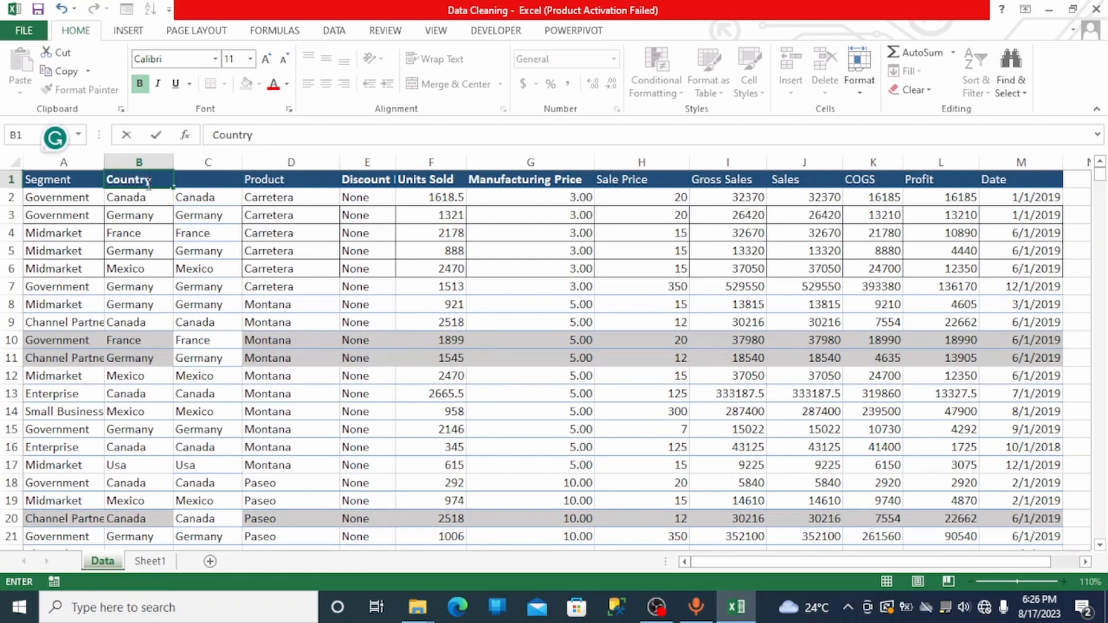
- Delete the helper column C with the PROPER formulas
{"action": "left_click", "coordinate": [200, 164]}
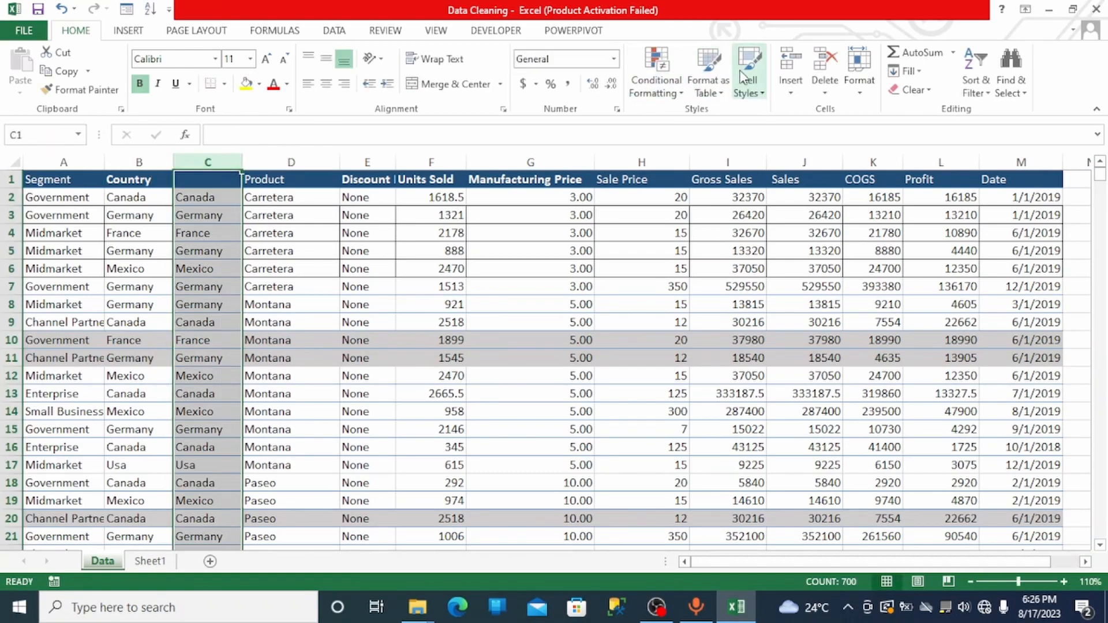
{"action": "left_click", "coordinate": [824, 72]}
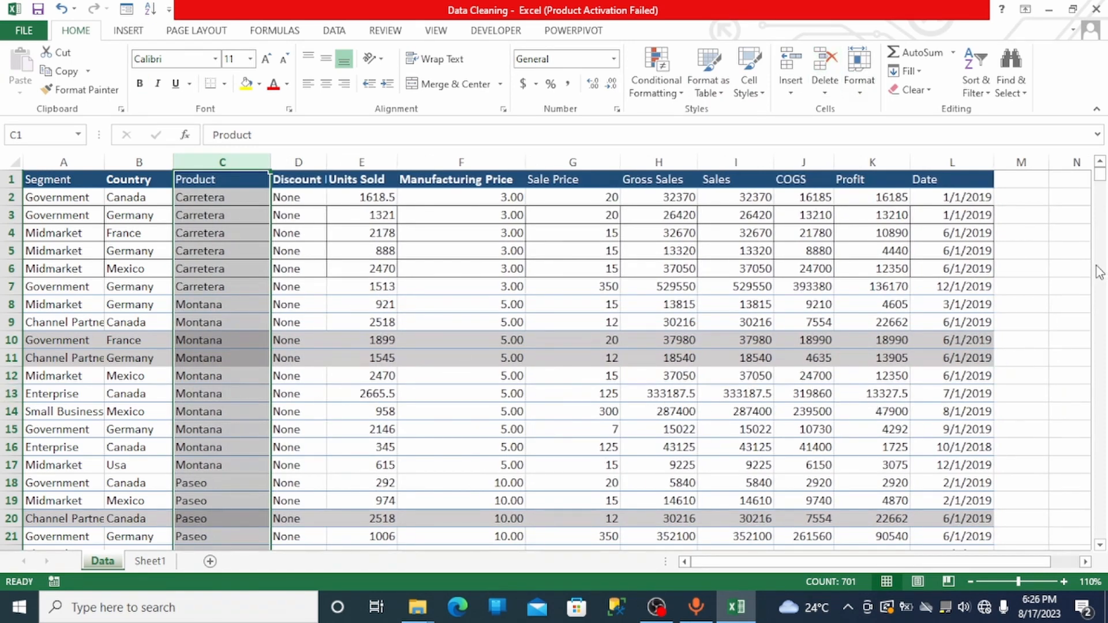
{"action": "mouse_move", "coordinate": [1102, 185]}
{"action": "left_mouse_down"}
{"action": "mouse_move", "coordinate": [1102, 269]}
{"action": "mouse_move", "coordinate": [1102, 174]}
{"action": "left_mouse_up"}
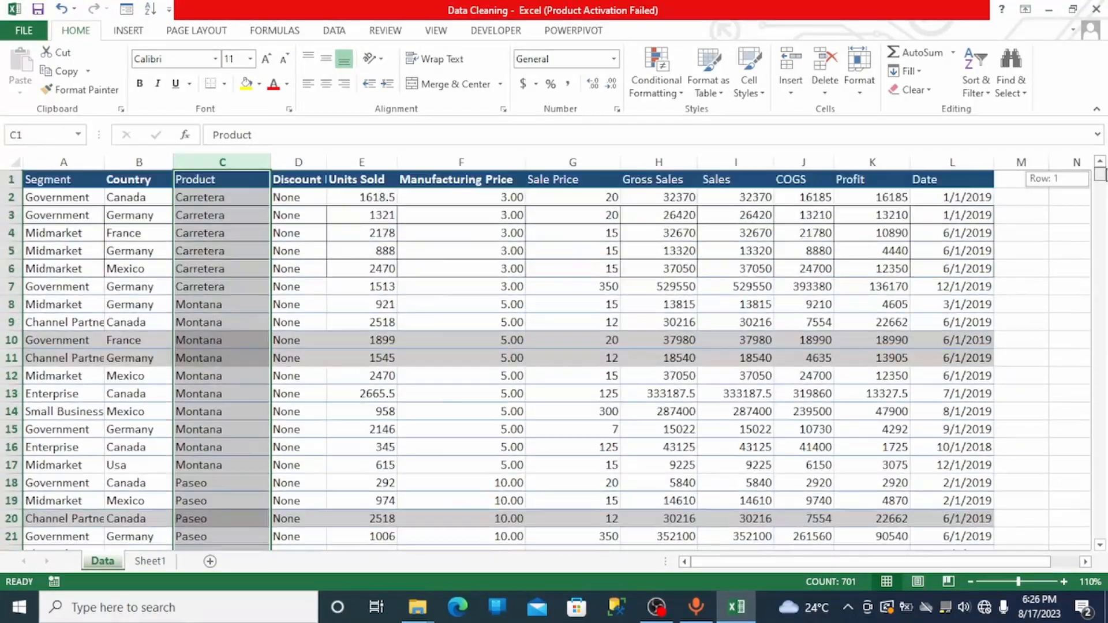